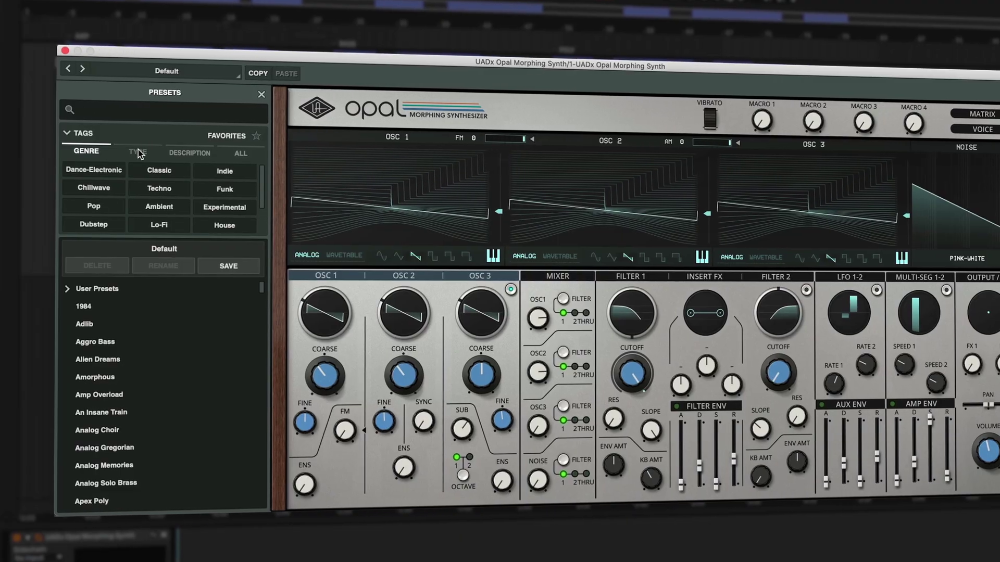
left_click(138, 151)
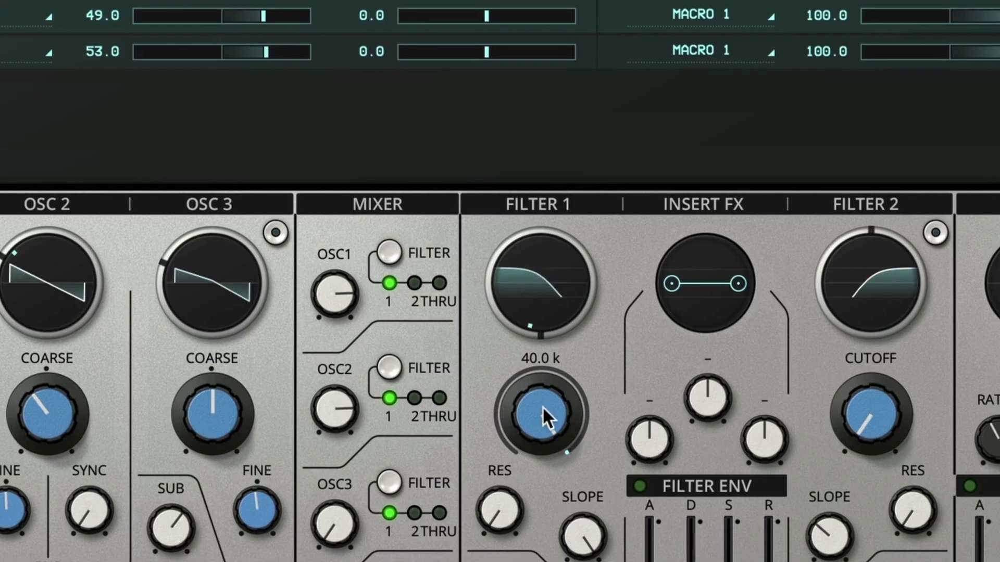
left_click_drag(542, 407, 513, 507)
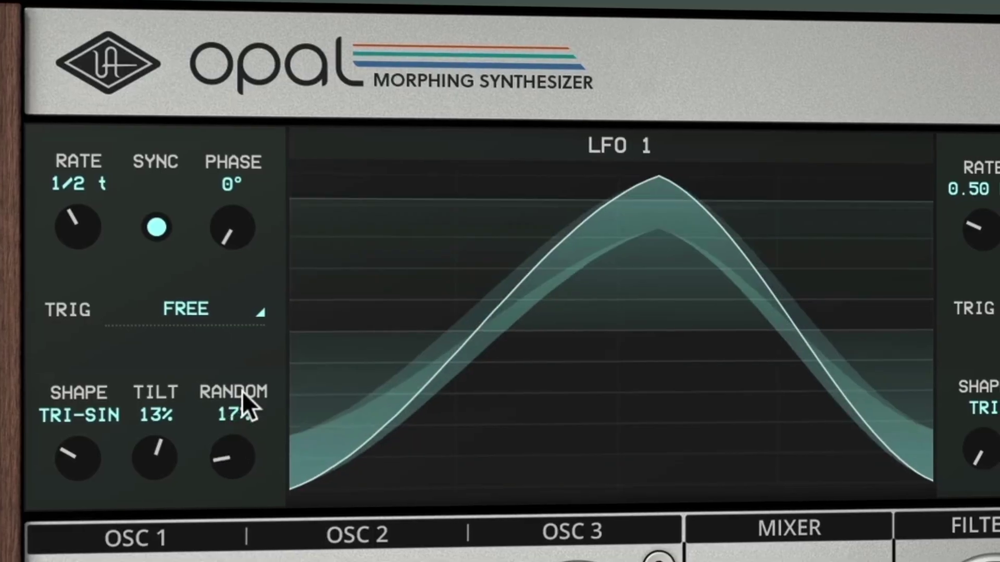
left_click_drag(250, 408, 245, 328)
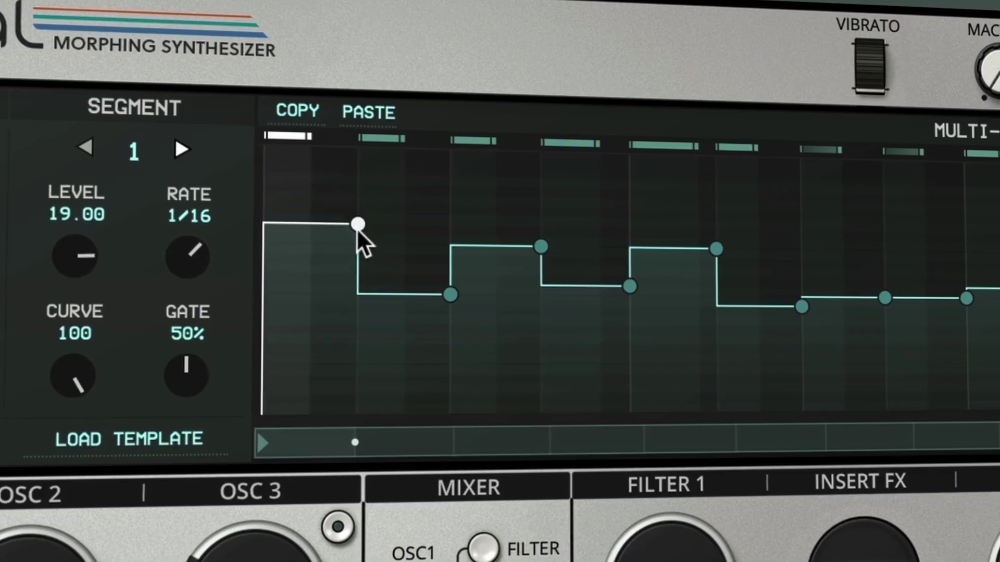
left_click_drag(357, 228, 374, 185)
double_click(402, 196)
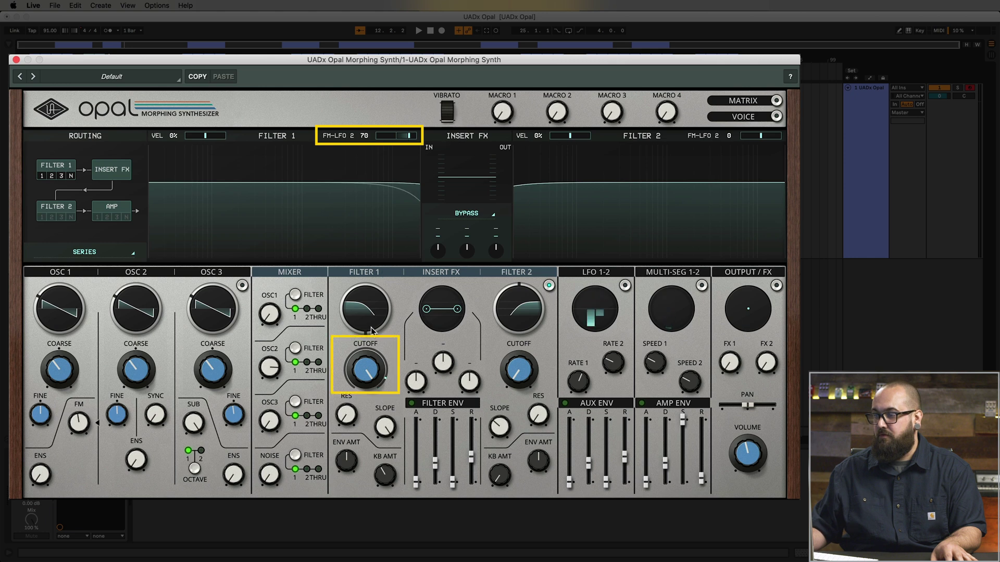
Lower the Filter 1 cutoff to around the middle of its range
left_click_drag(363, 378, 368, 431)
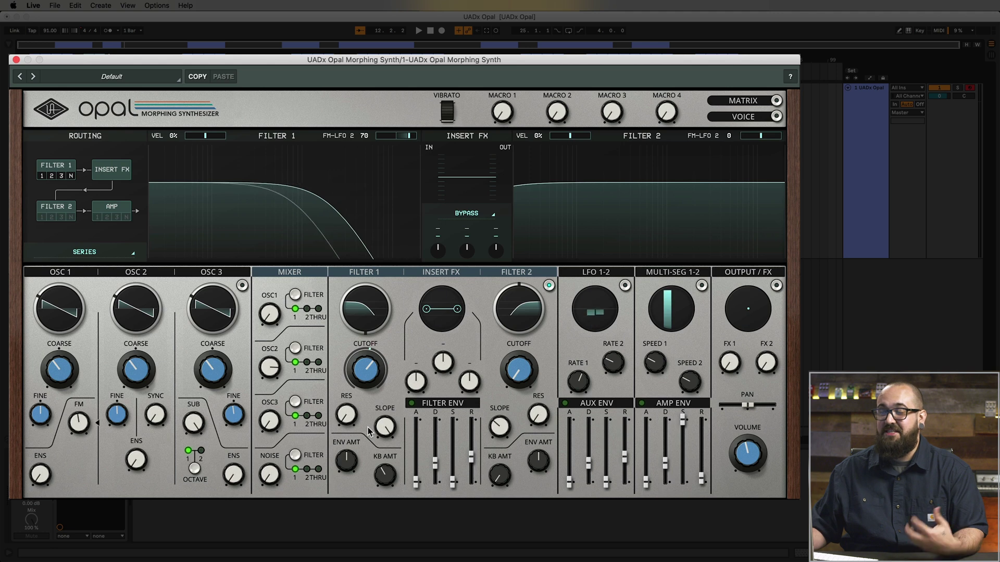
mouse_move(613, 369)
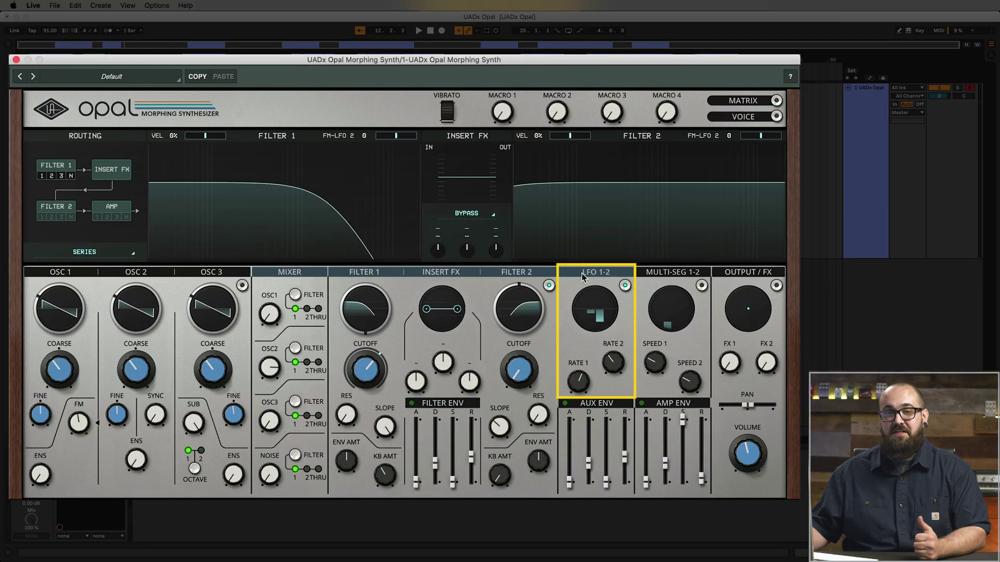
Set LFO 1's rate to 1.22 Hz and turn on its tempo sync, leaving its trigger at FREE
left_click(583, 273)
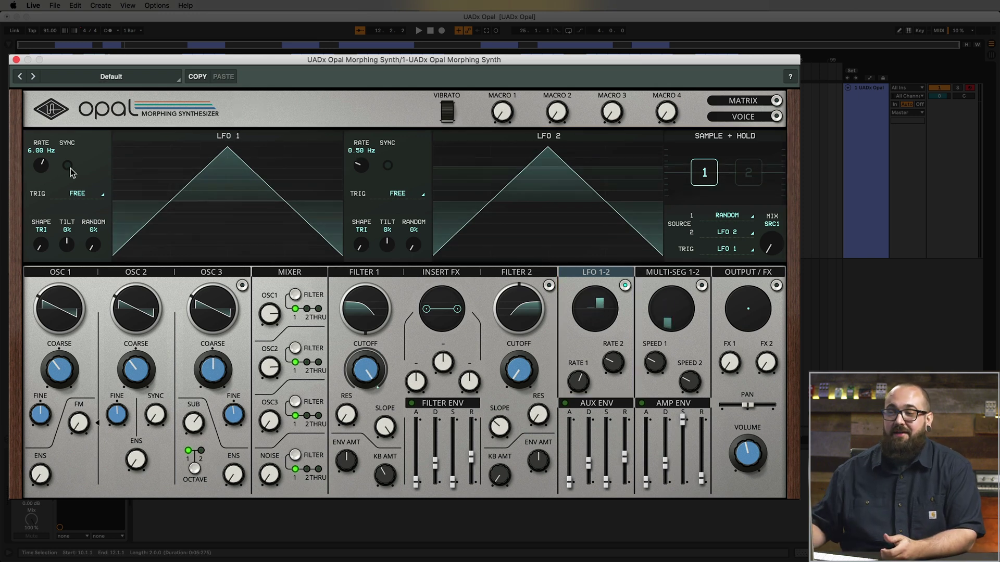
left_click_drag(41, 166, 58, 187)
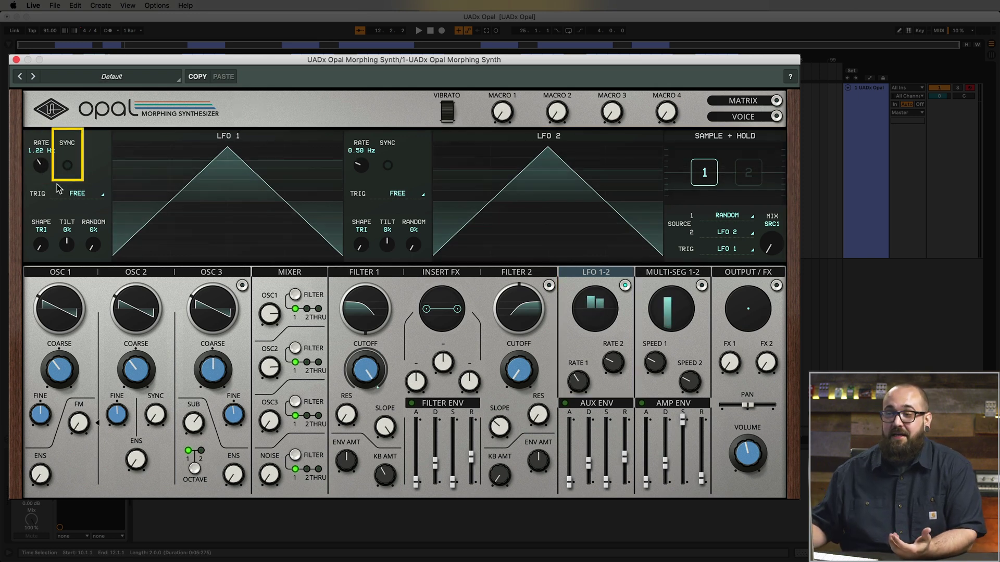
left_click(68, 166)
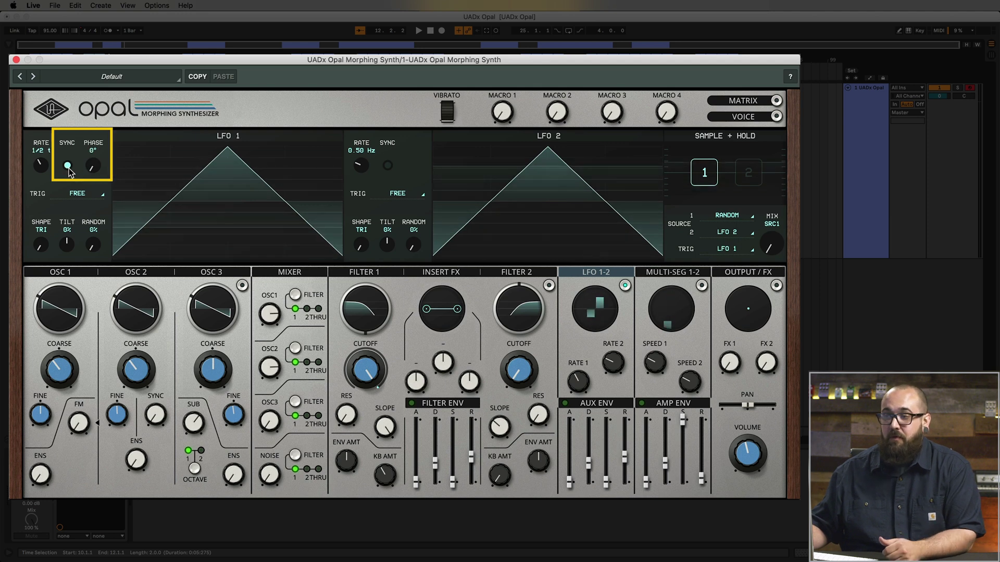
left_click(67, 189)
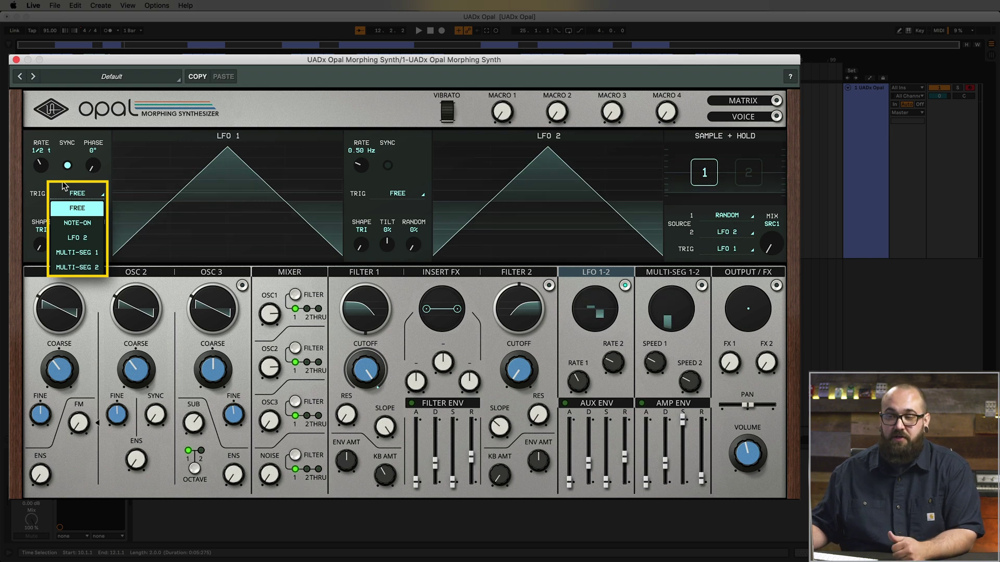
left_click(60, 185)
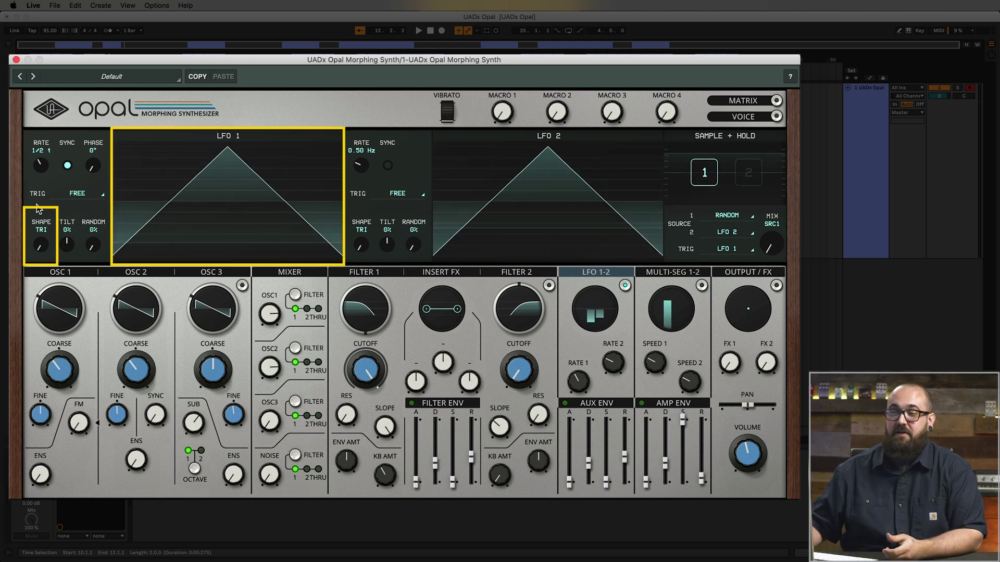
Shape LFO 1 as TRI-SIN with 13% tilt and 40% random
left_click_drag(42, 254, 56, 211)
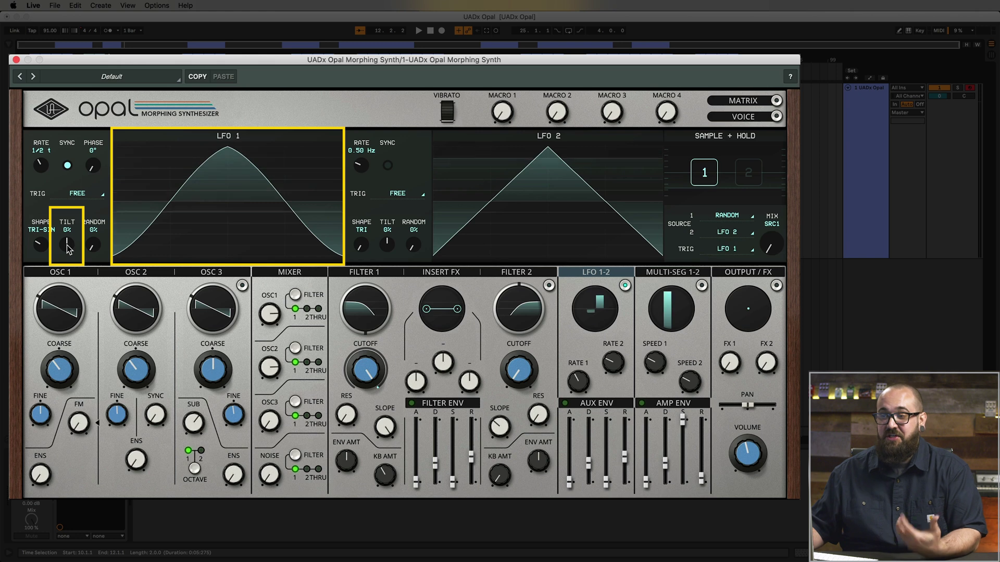
left_click_drag(61, 252, 98, 197)
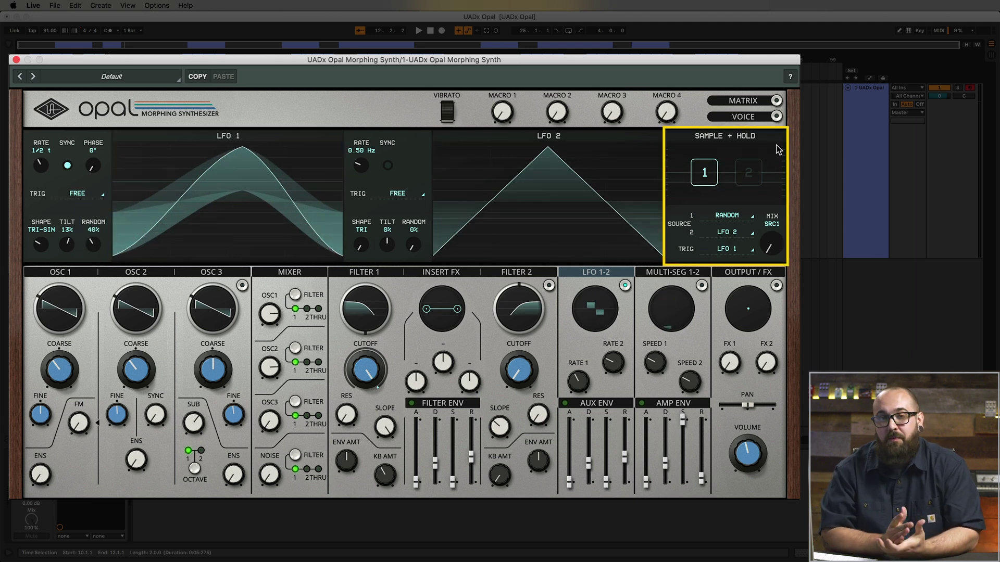
Review the available options for the Sample + Hold's source 1 and trigger
left_click(728, 216)
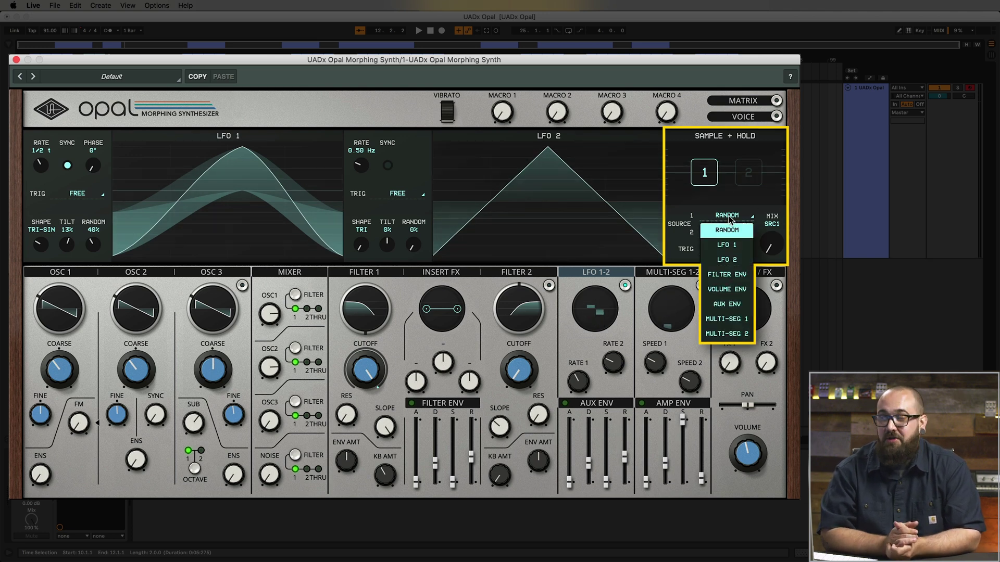
left_click(727, 229)
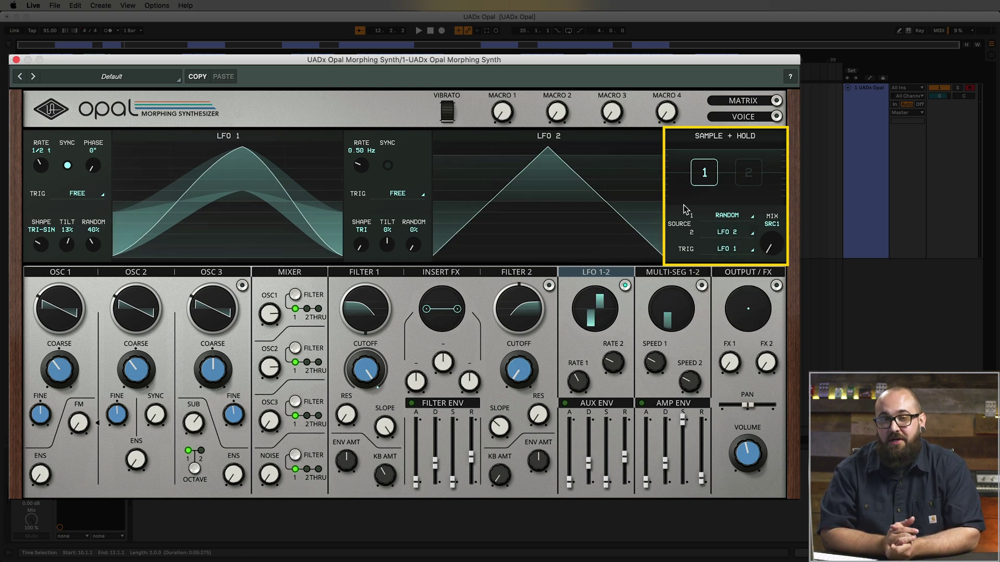
left_click(734, 249)
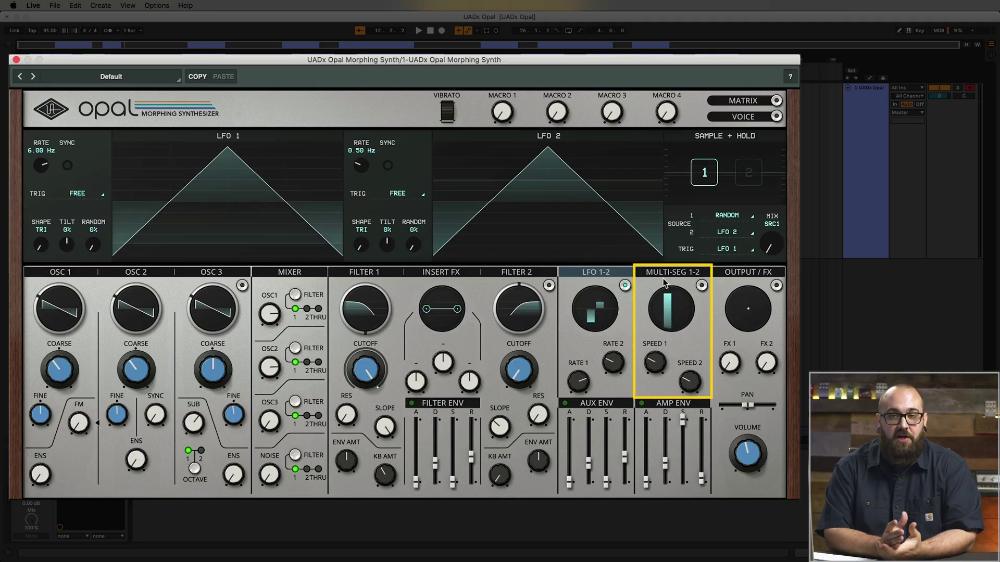
Load the SEQ ACID template into the Multi-Seg 1 modulator
left_click(663, 274)
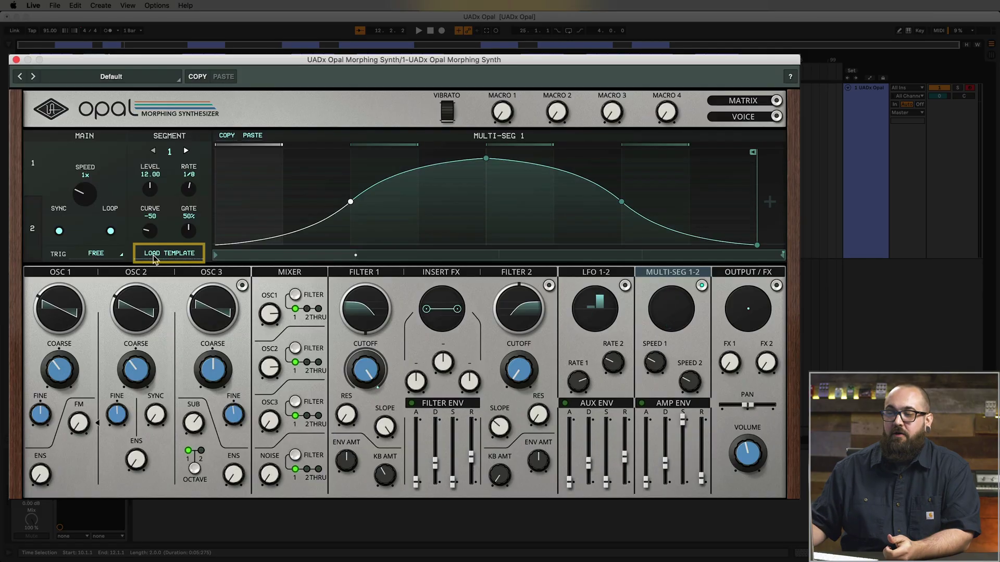
left_click(169, 253)
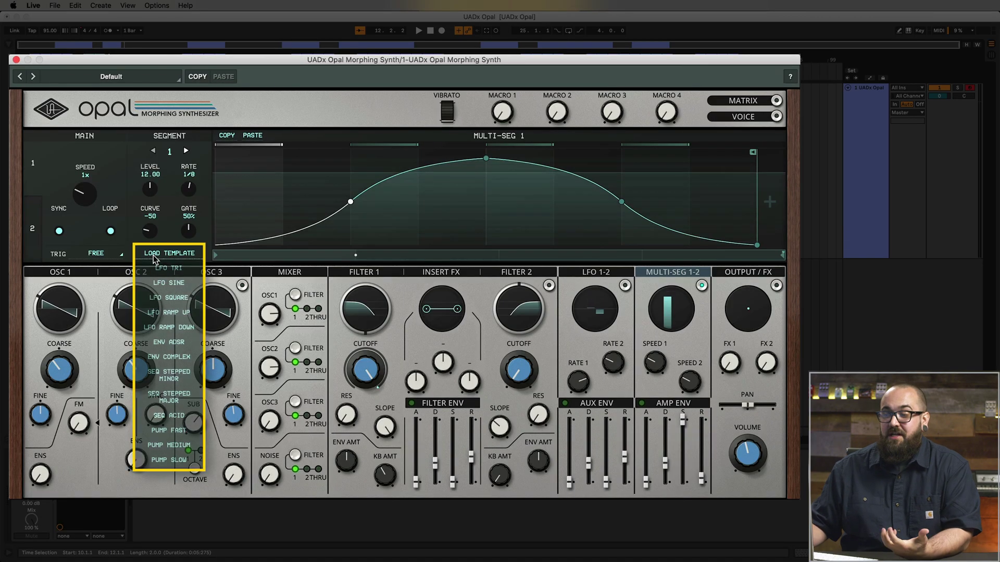
left_click(187, 417)
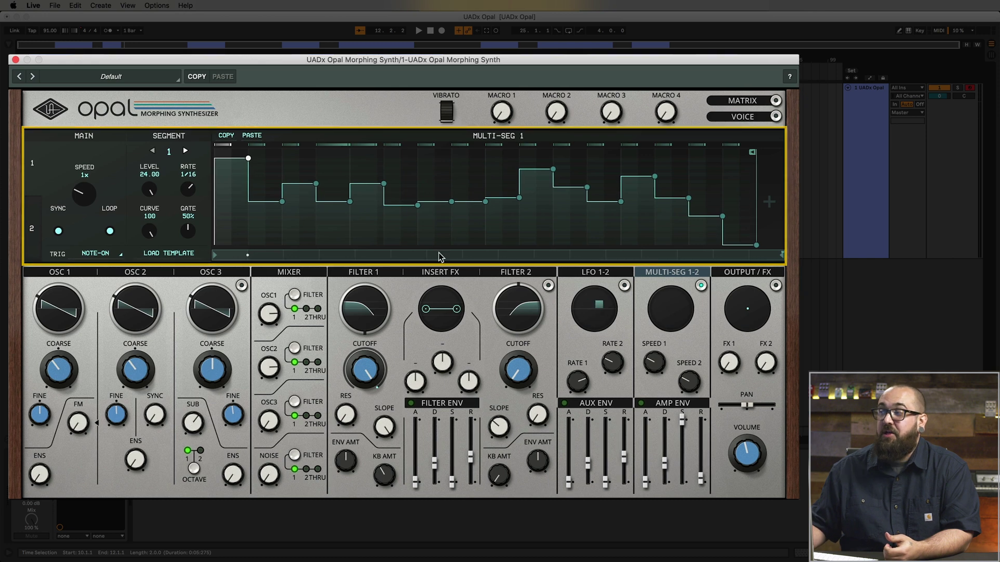
Add a second modulation matrix slot and route MULTI-SEG 1 to OSC 1 pitch in the first slot with an amount of 100
left_click(755, 100)
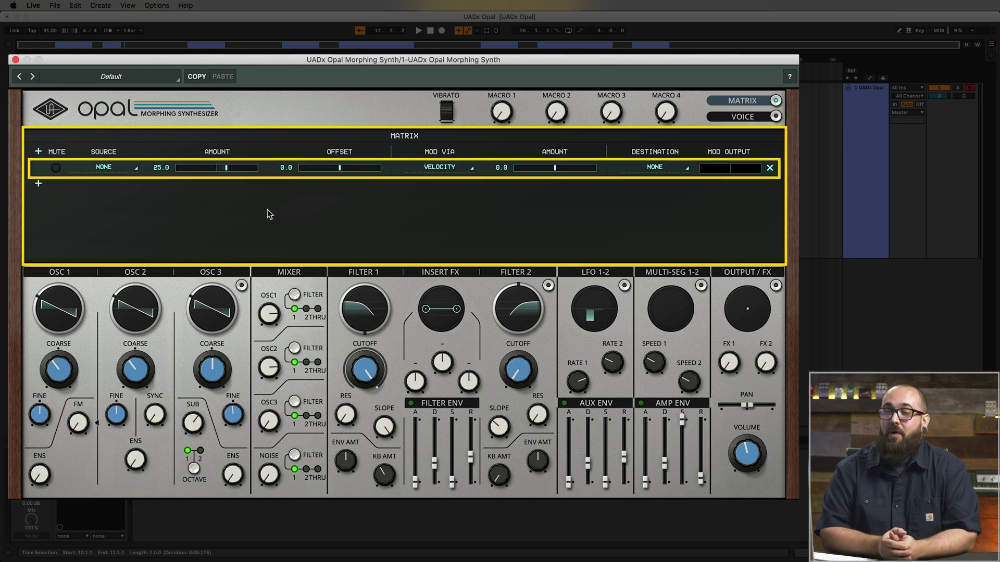
left_click(39, 152)
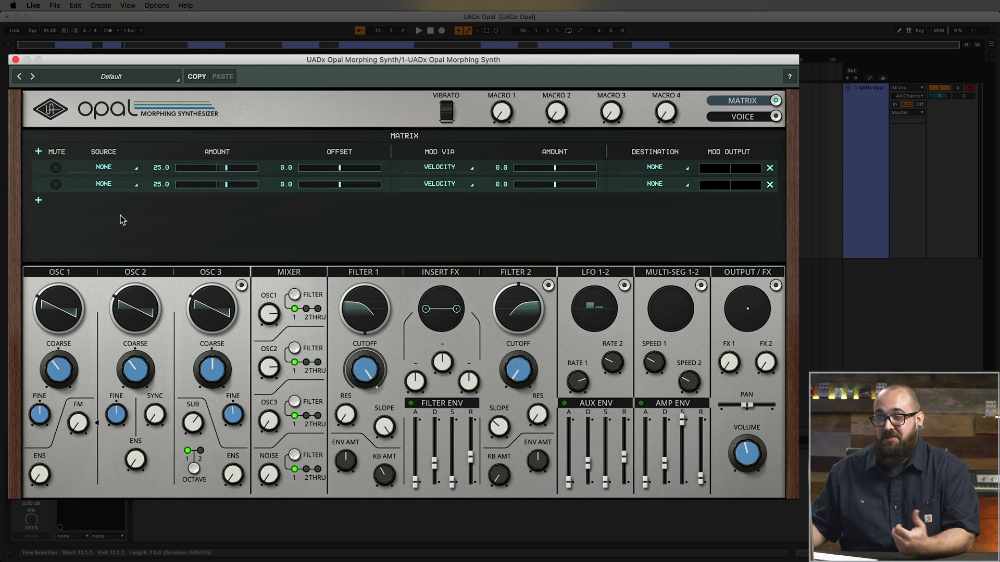
left_click(111, 172)
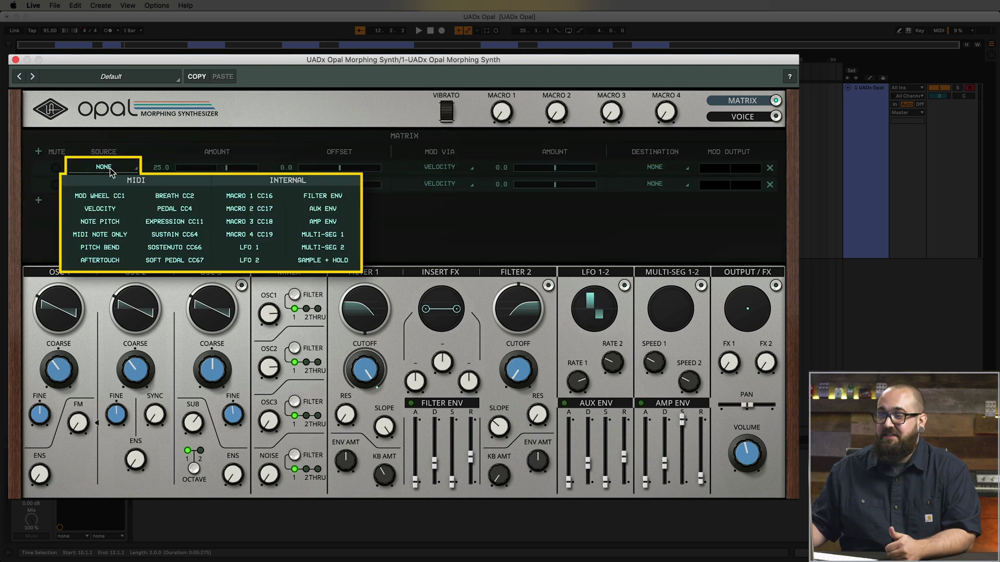
left_click(314, 234)
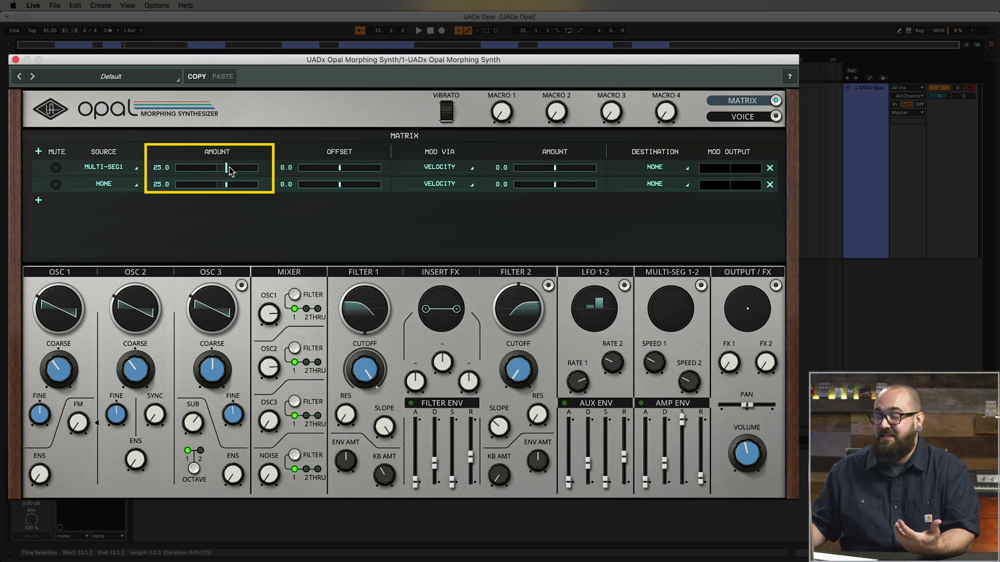
left_click_drag(229, 166, 423, 156)
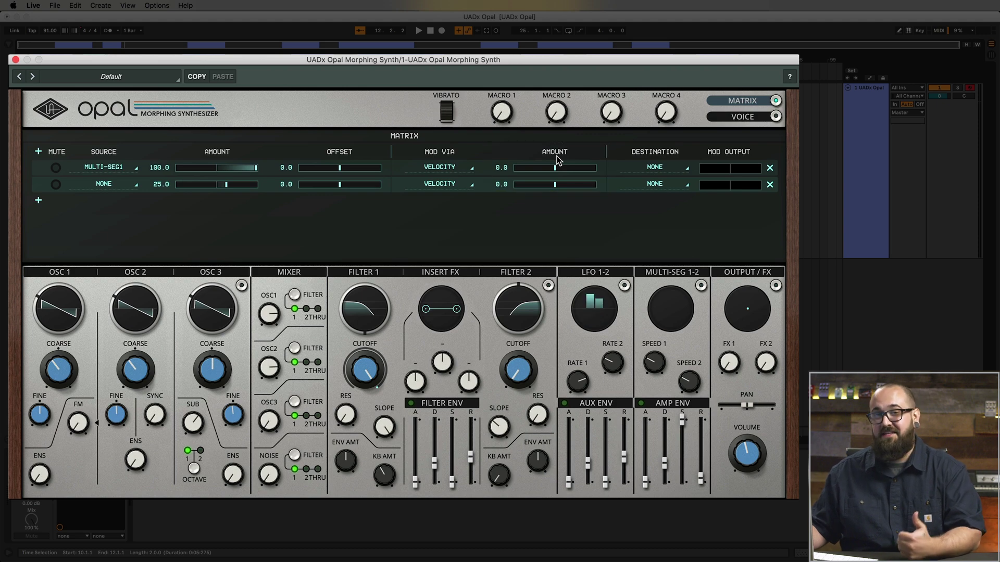
left_click(642, 169)
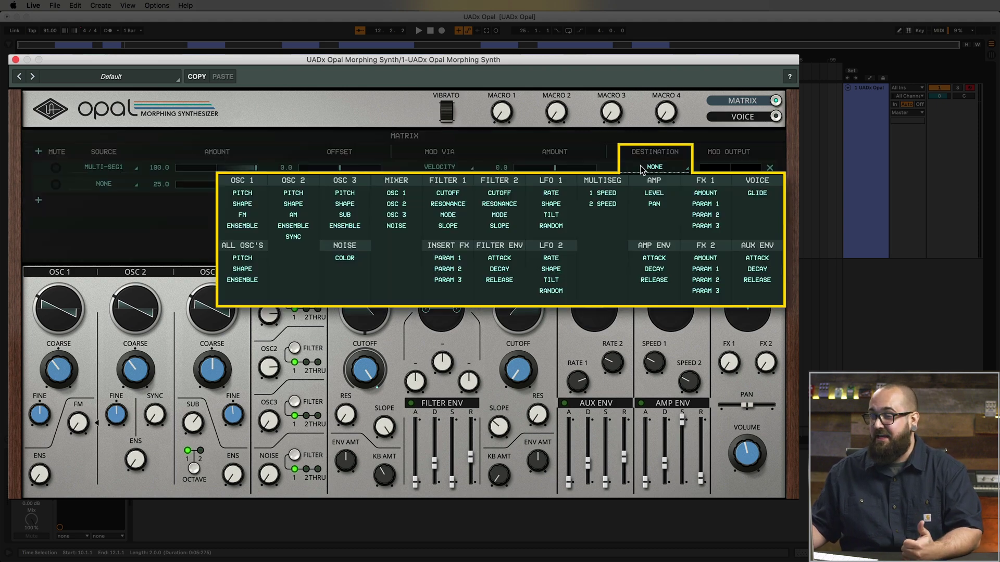
left_click(242, 193)
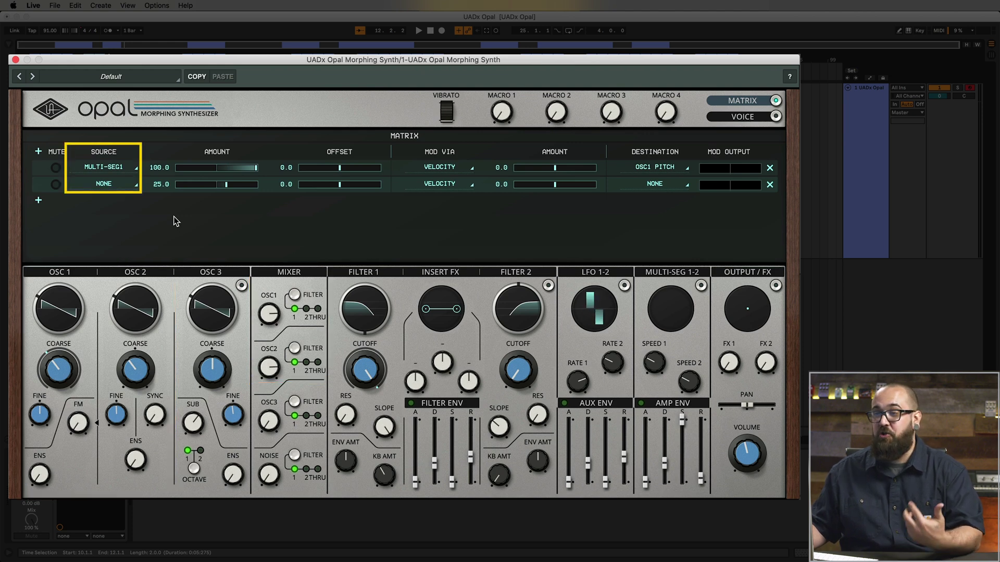
Route MULTI-SEG 1 to OSC 2 pitch in the second matrix slot with an amount of 100
left_click(119, 187)
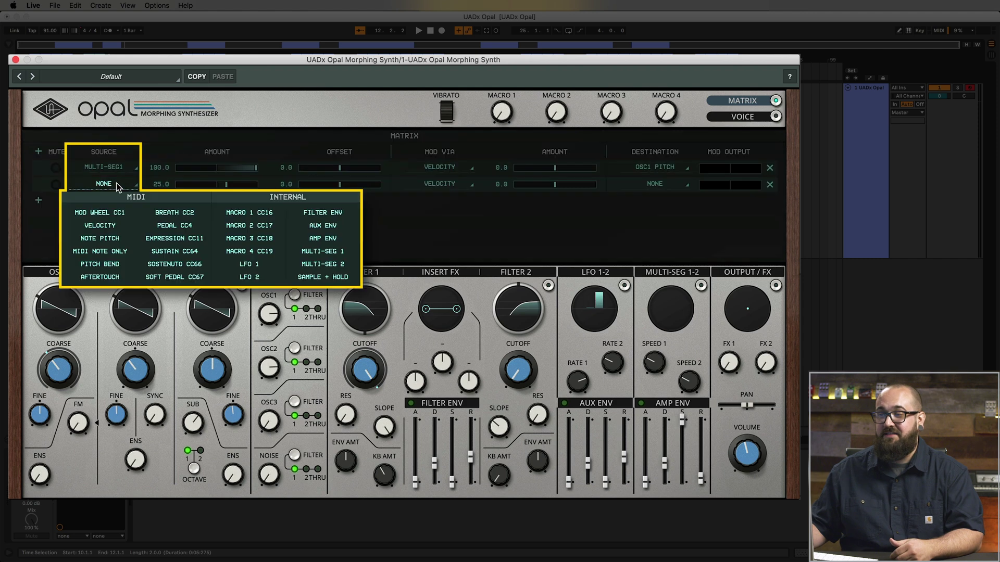
left_click(328, 252)
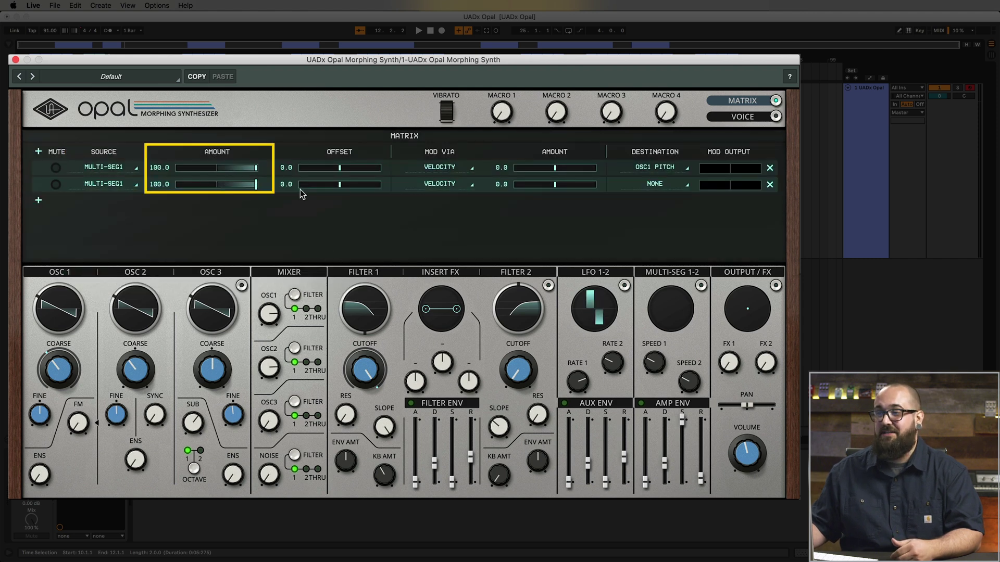
left_click(657, 185)
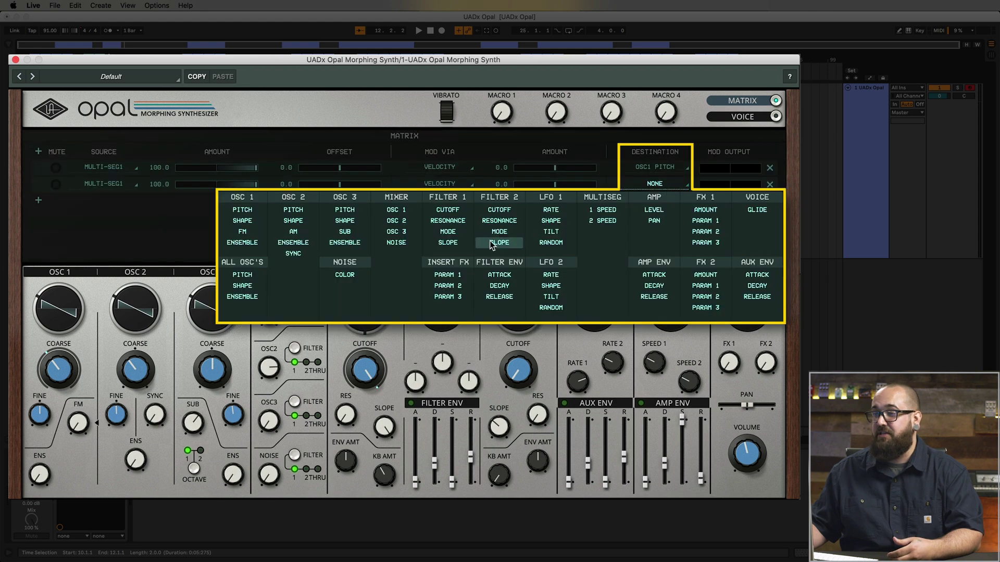
left_click(294, 211)
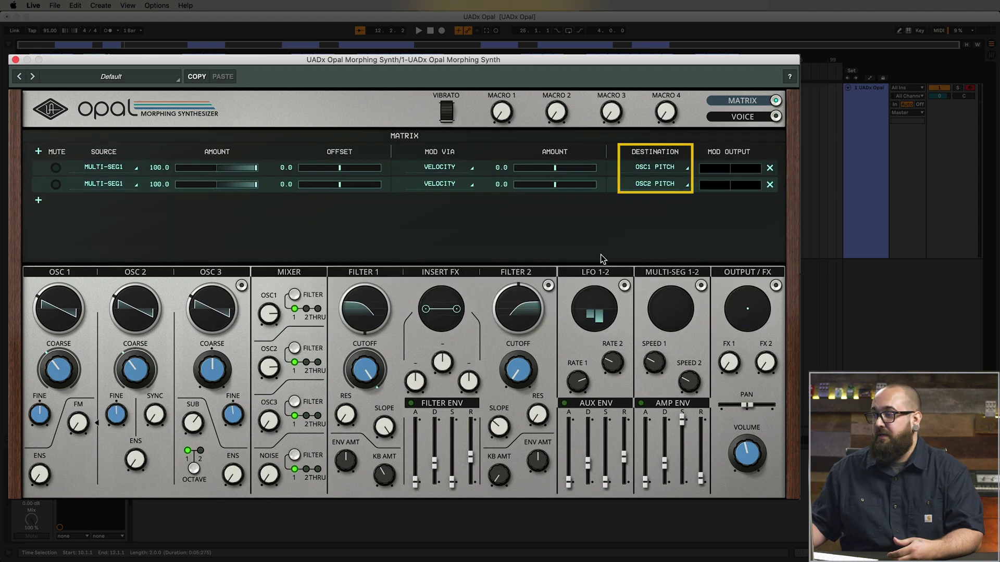
Return to the Multi-Seg 1 editor and set the filter envelope's gate source to M-SEG 1
left_click(654, 274)
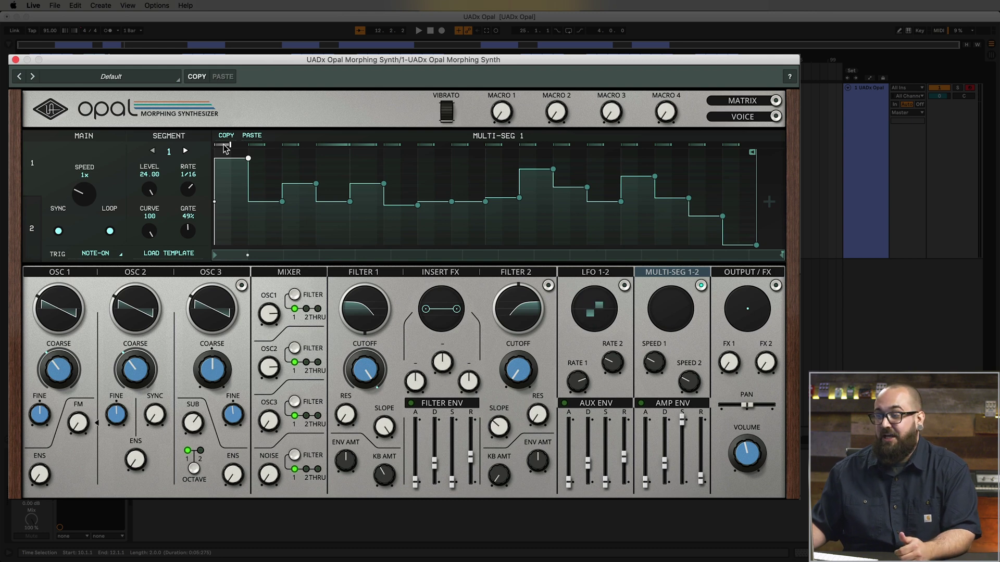
left_click(451, 407)
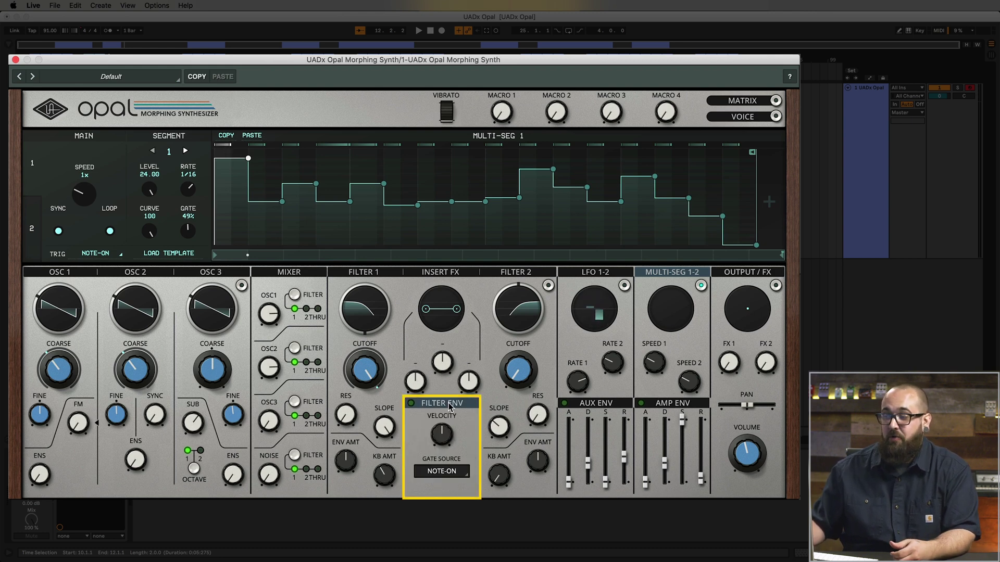
left_click(461, 471)
left_click(451, 442)
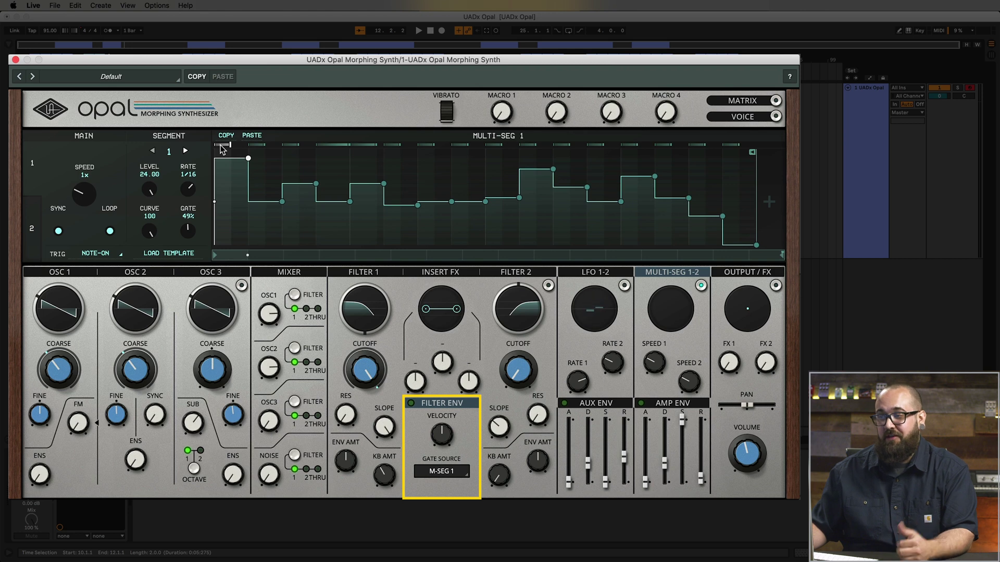
Turn the Filter 1 cutoff down to its minimum and raise the filter's envelope amount
left_click(361, 368)
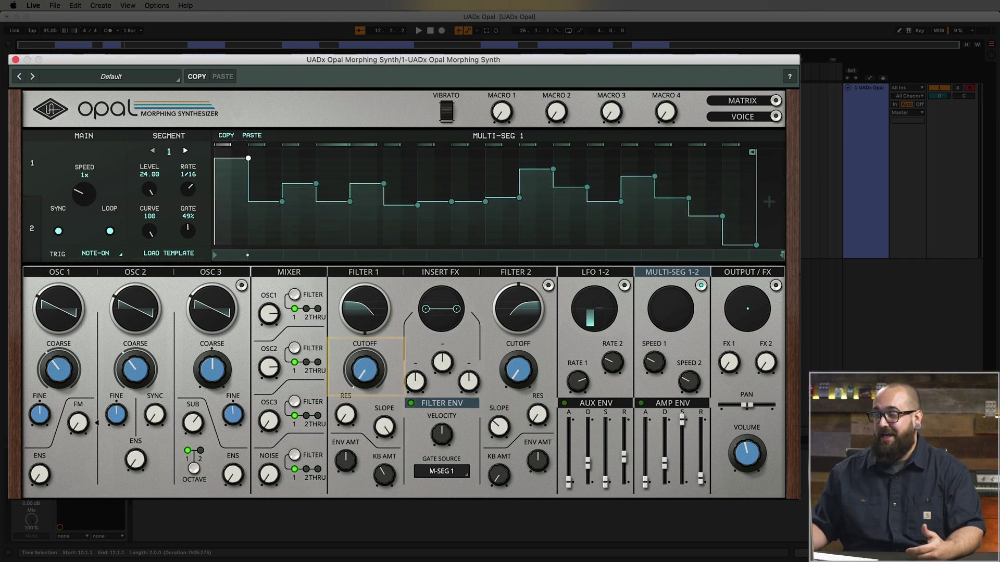
mouse_move(355, 475)
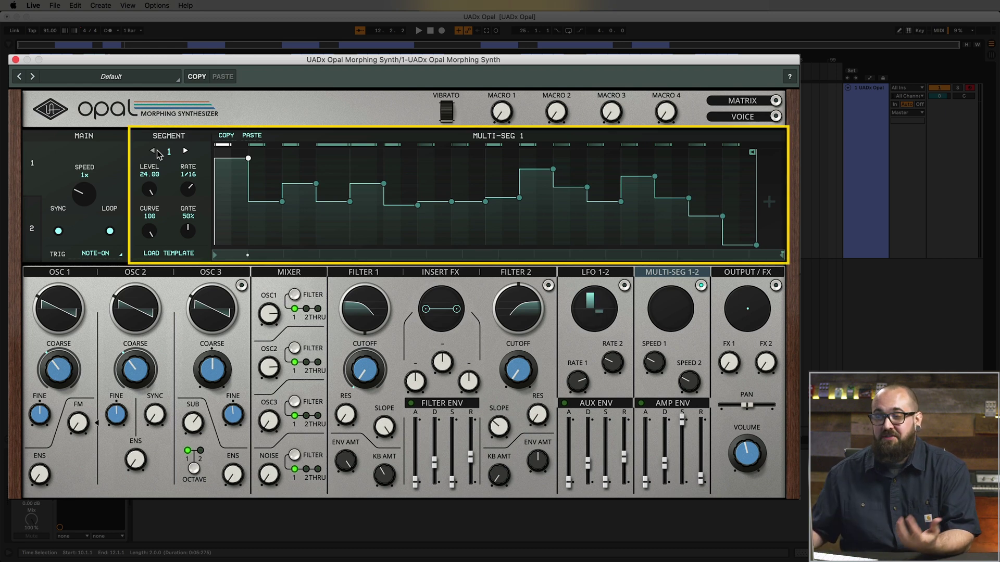
Step through the Multi-Seg 1 segments up to segment 4 to examine their level, rate and gate settings
left_click(185, 152)
left_click(185, 152)
left_click(186, 153)
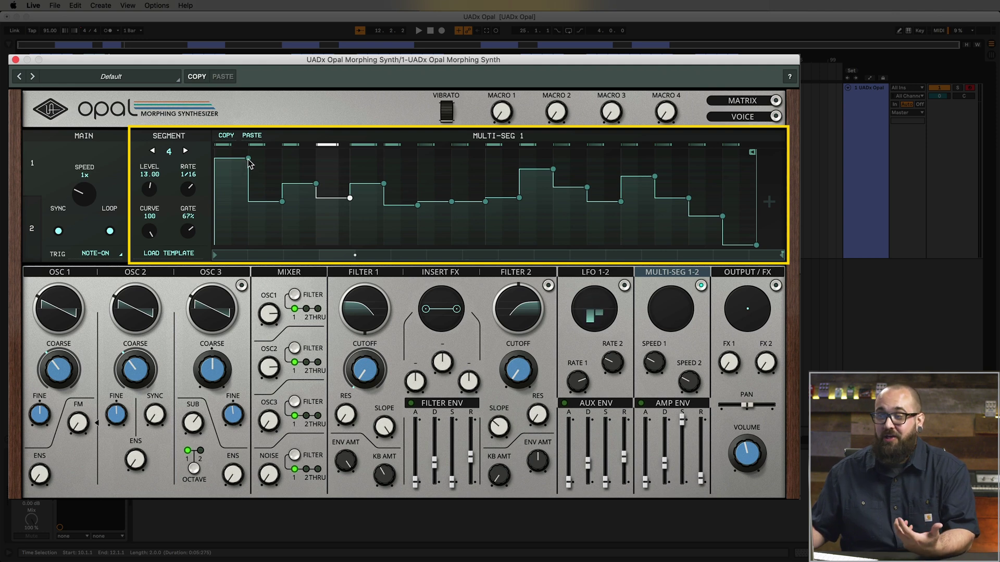
Insert a new Multi-Seg 1 segment at level 22.00 right after the first one and switch to Multi-Seg 2
mouse_move(249, 159)
left_mouse_down()
mouse_move(248, 191)
mouse_move(249, 160)
left_mouse_up()
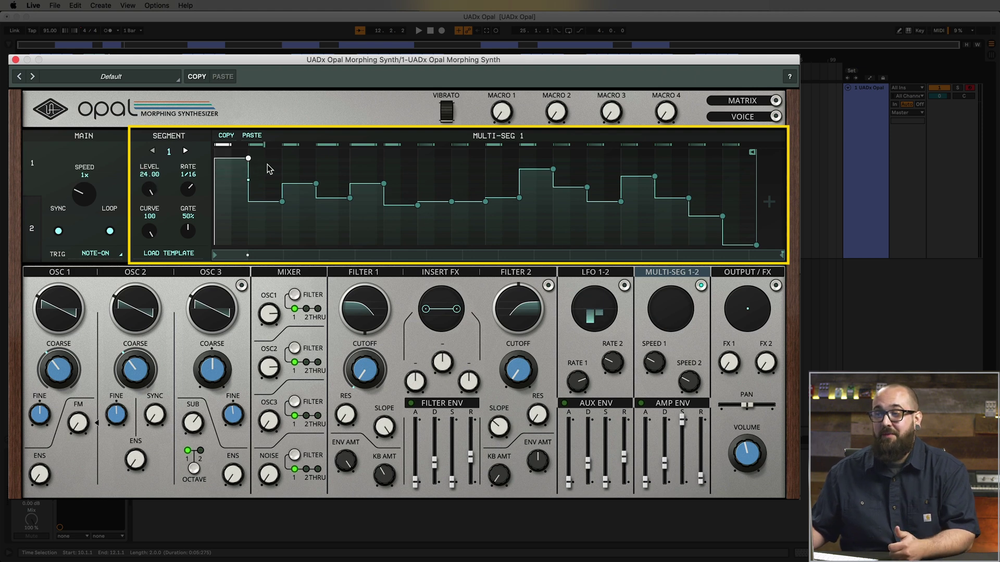
double_click(271, 166)
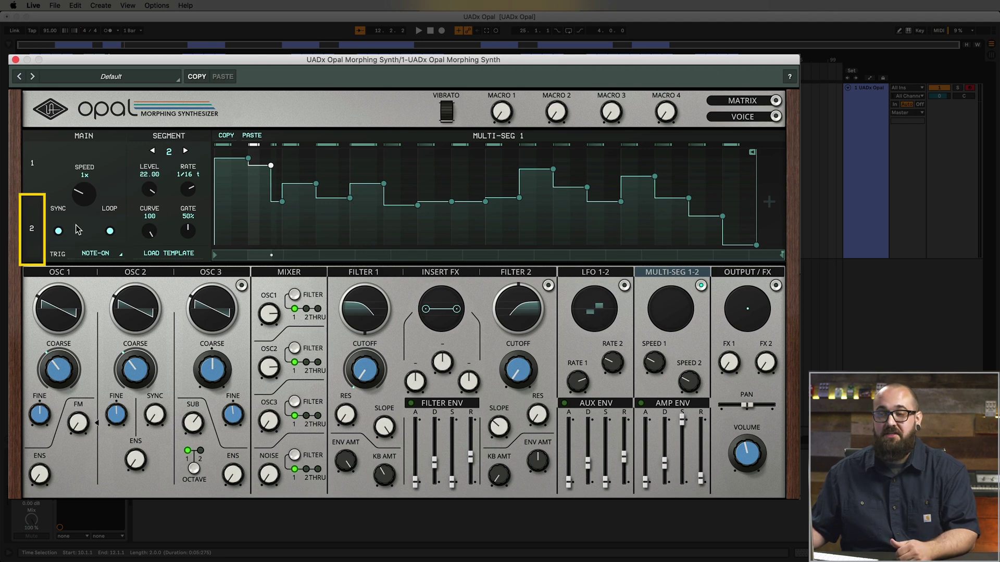
left_click(32, 229)
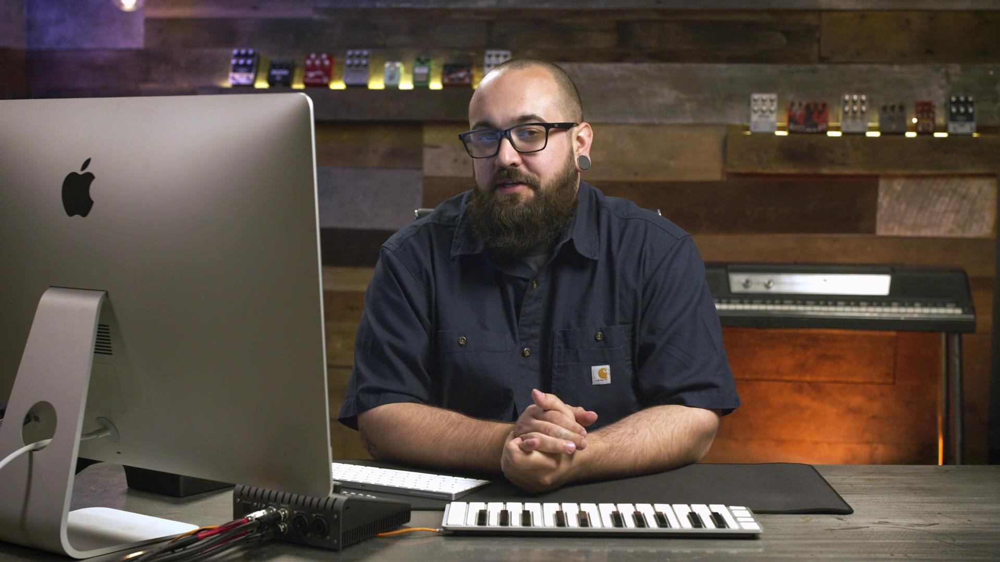
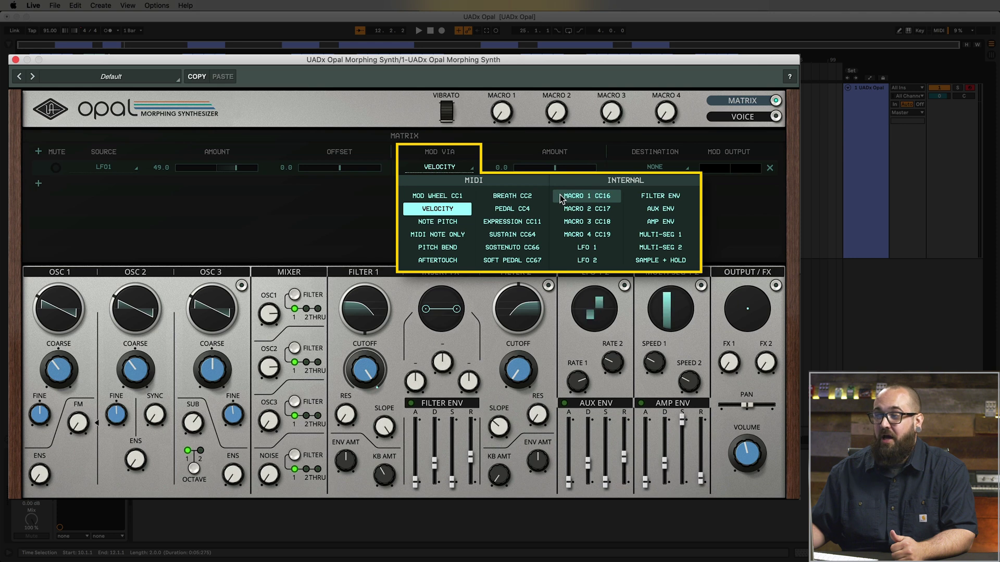
Modulate the LFO1 slot via MACRO 1 with a via amount of 100 and route it to OSC 1 SHAPE
left_click_drag(582, 174, 628, 177)
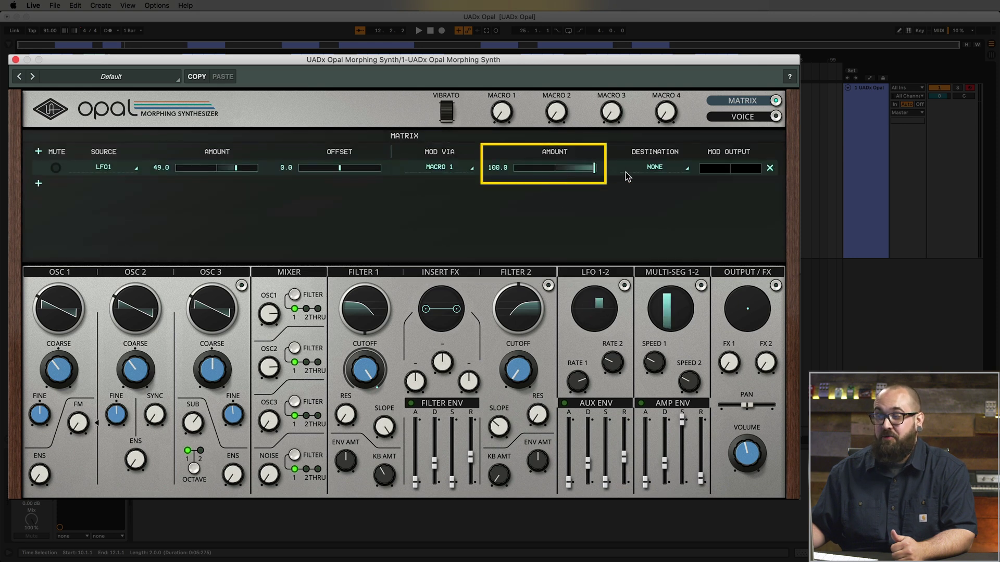
mouse_move(498, 116)
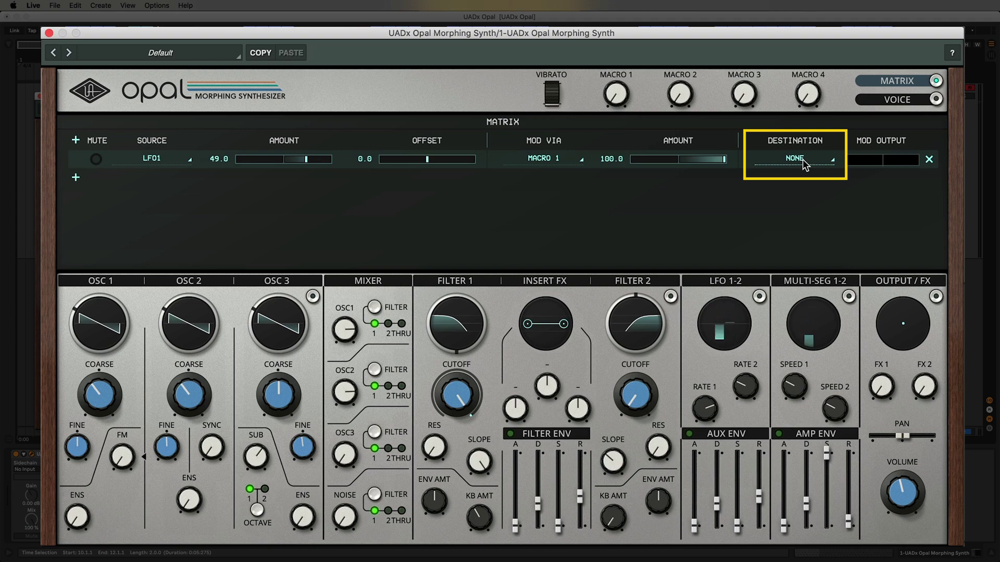
left_click(805, 162)
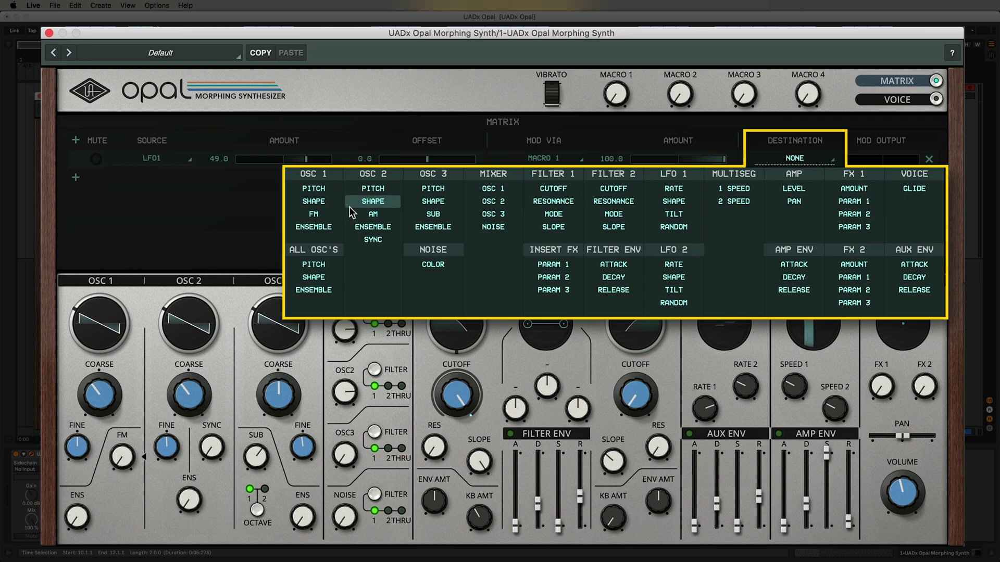
left_click(324, 201)
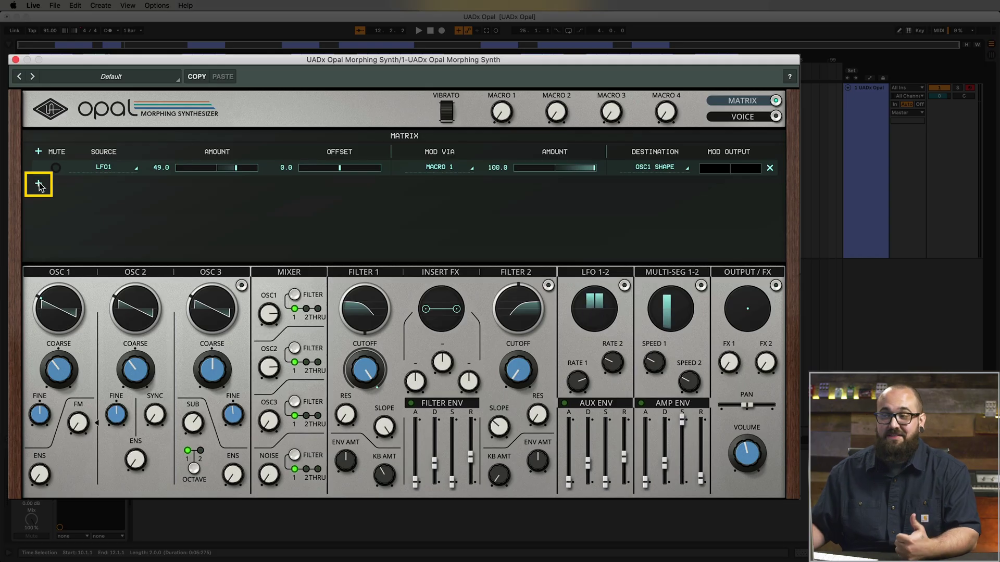
Add a second matrix slot with LFO1 as its source and an amount of 49
left_click(39, 184)
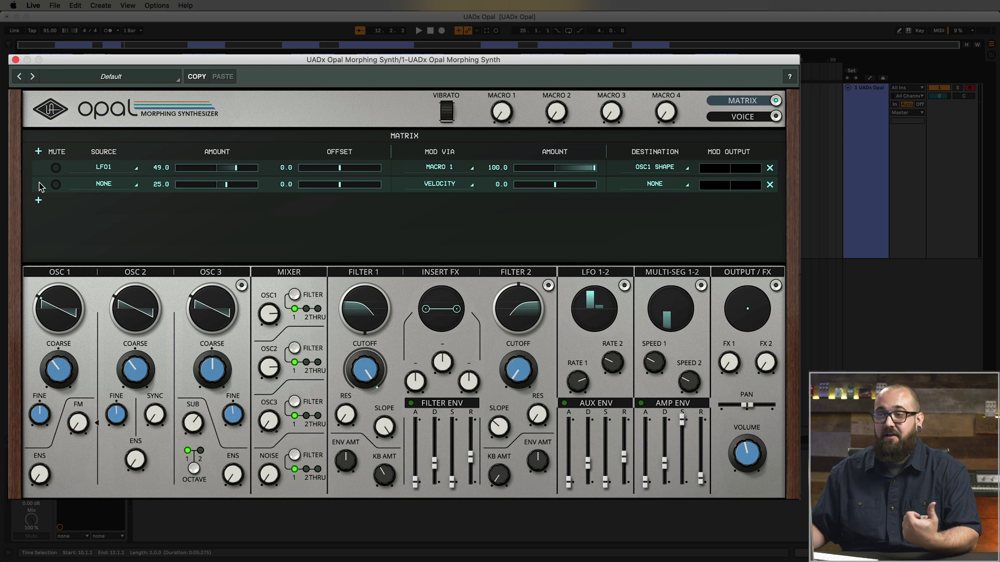
left_click(111, 188)
left_click(275, 264)
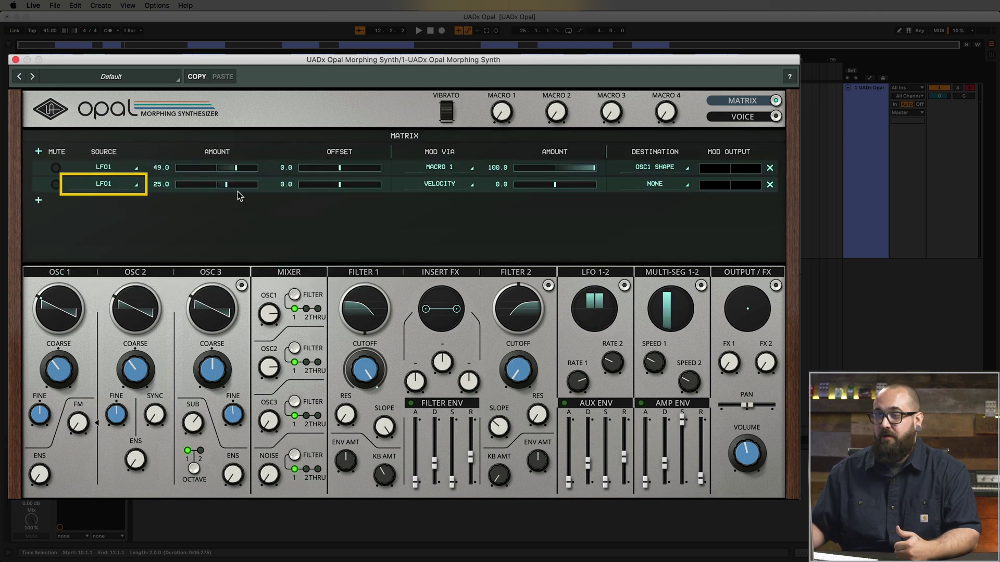
left_click_drag(240, 195, 235, 201)
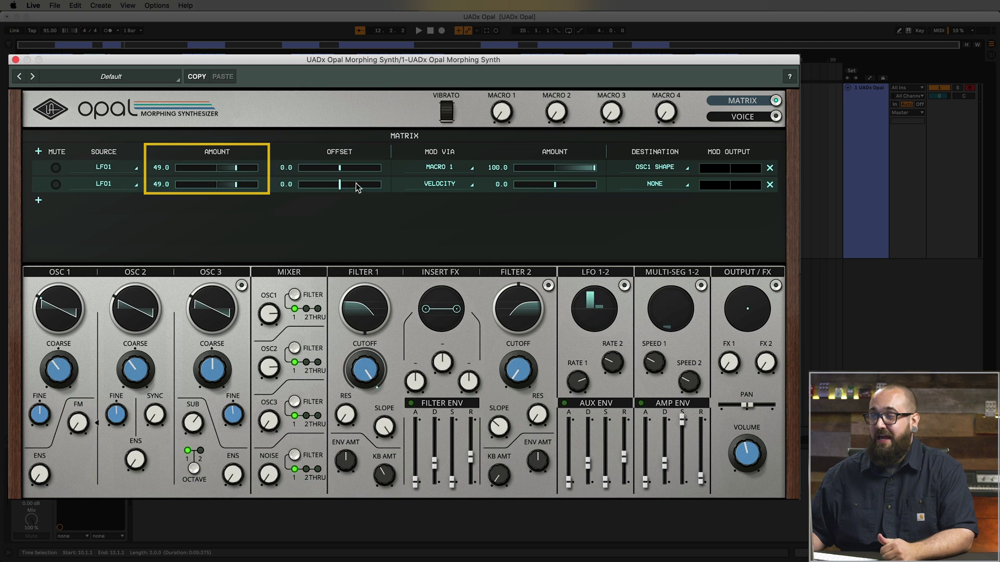
Modulate the second slot via MACRO 1 with a via amount of 100 and route it to OSC 2 SHAPE
left_click(449, 186)
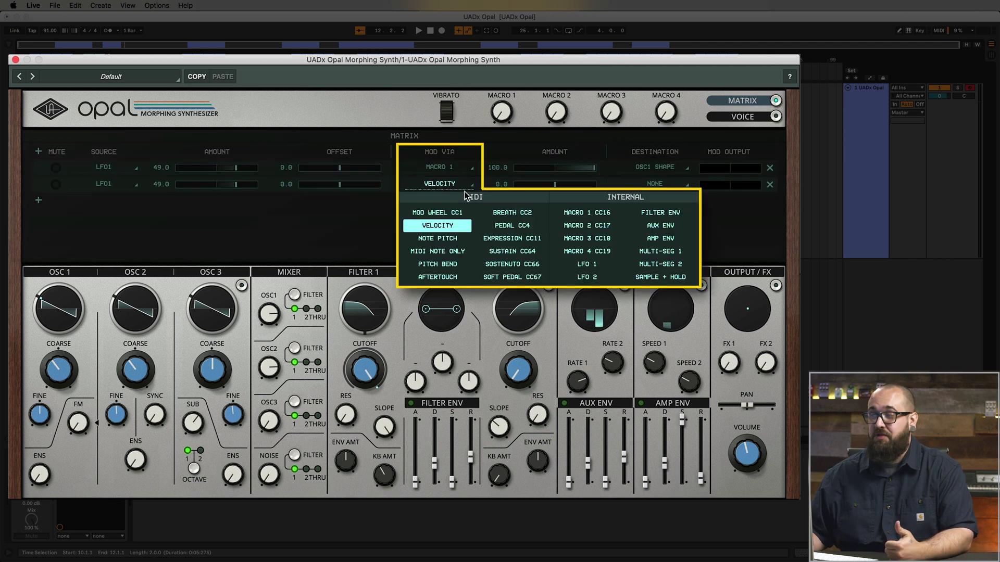
left_click(561, 213)
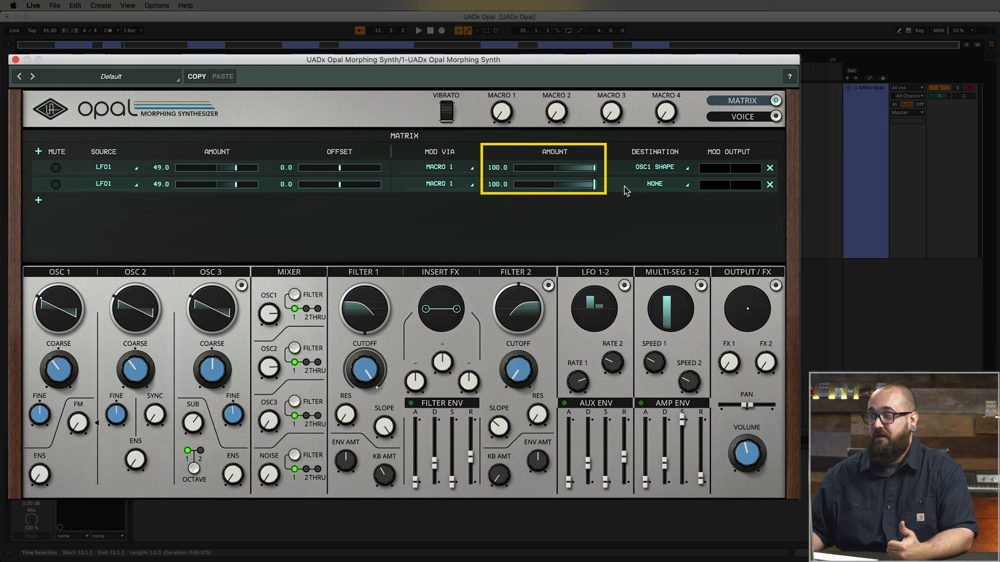
left_click(657, 184)
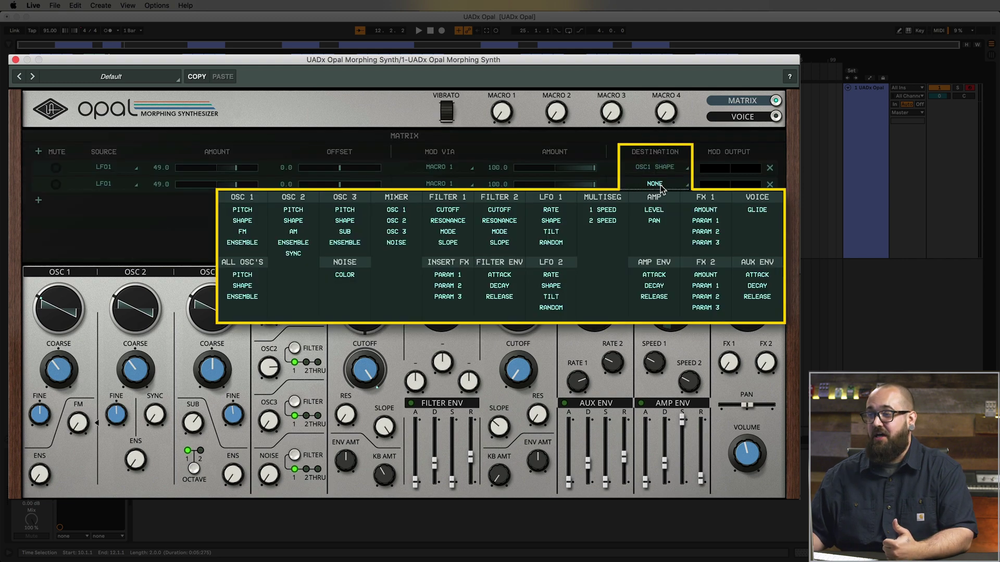
left_click(293, 221)
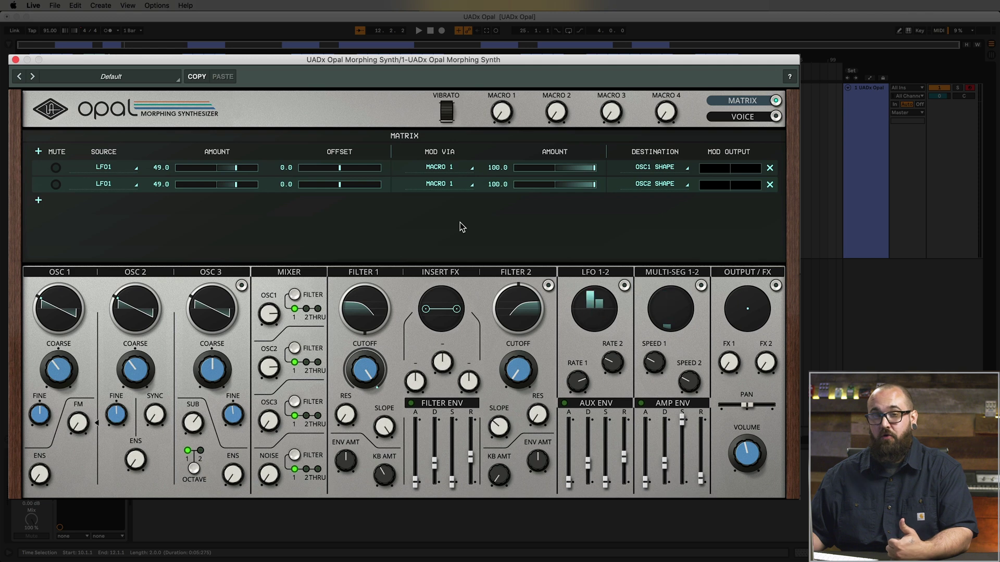
Show the oscillator waveforms and raise Macro 1 to 100, finishing with it set to about halfway
left_click(141, 274)
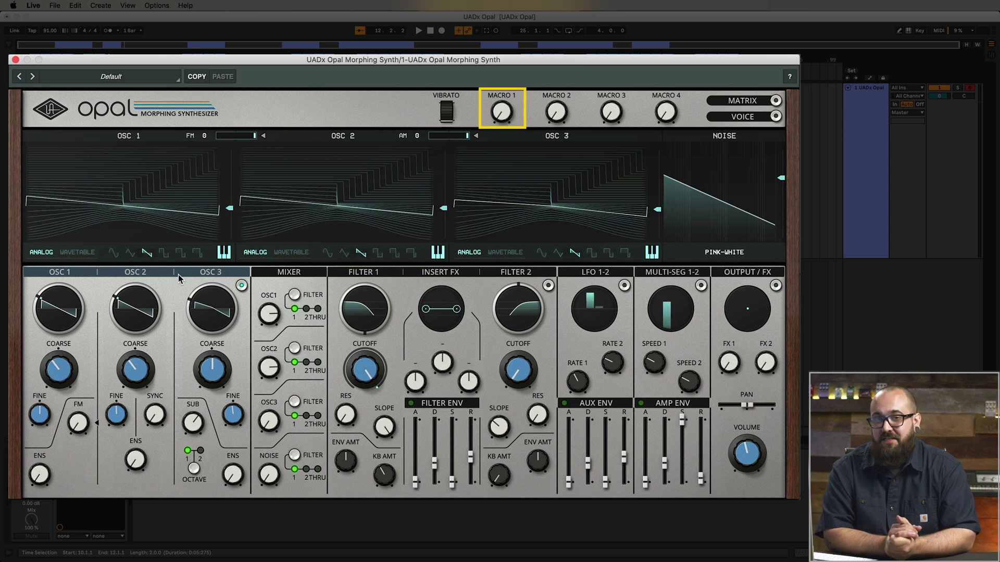
mouse_move(511, 119)
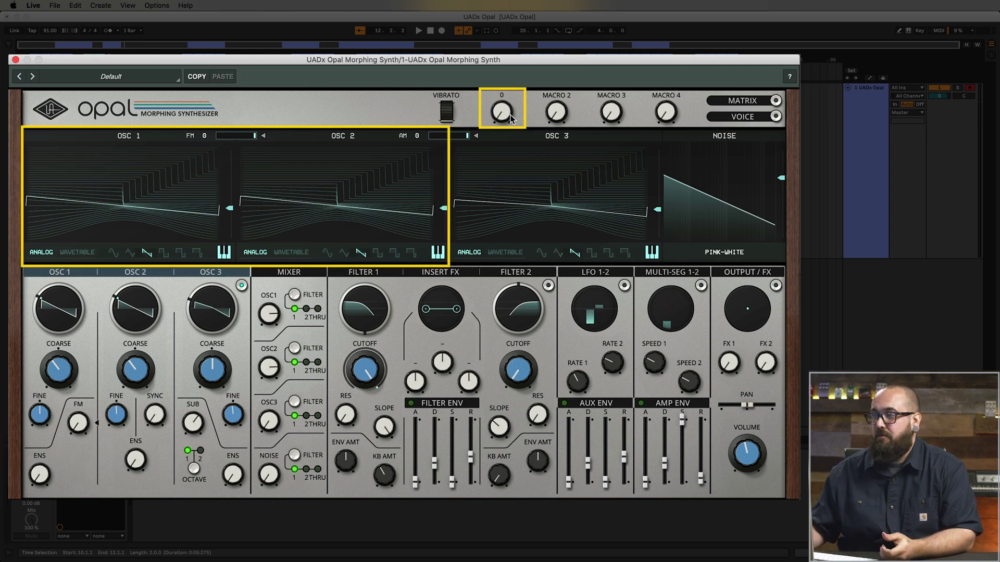
left_click_drag(520, 88, 520, 73)
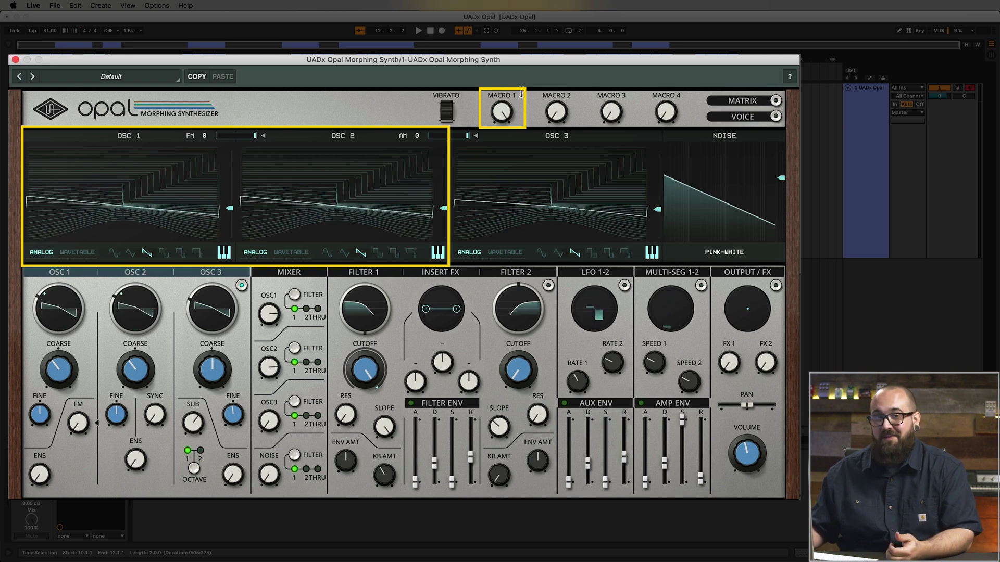
mouse_move(505, 112)
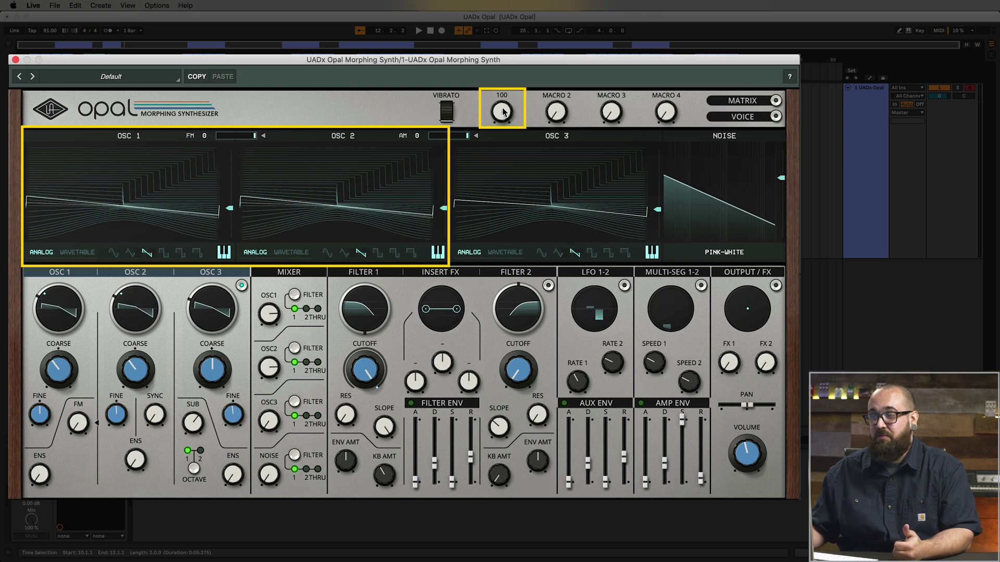
left_click_drag(502, 110, 507, 186)
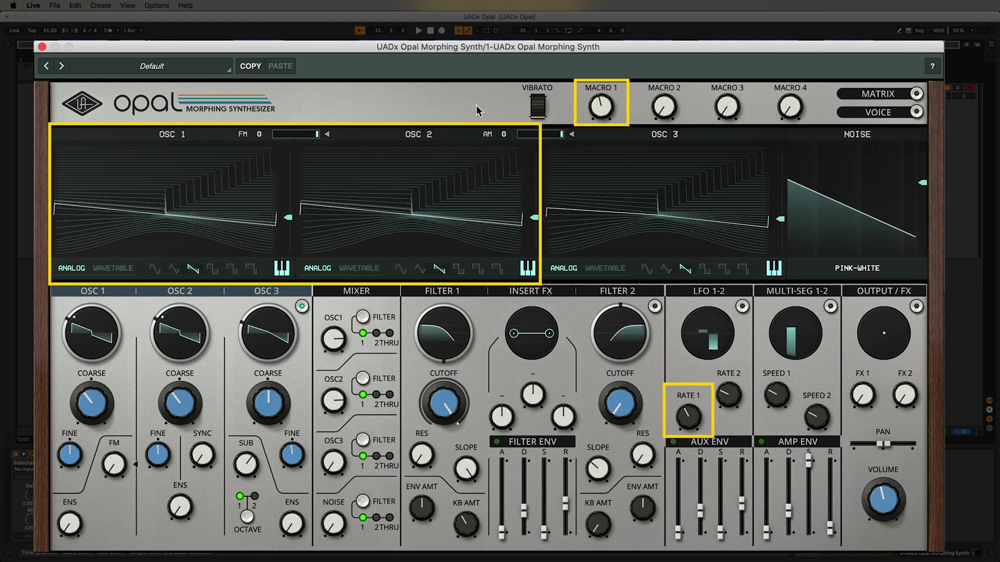
mouse_move(693, 426)
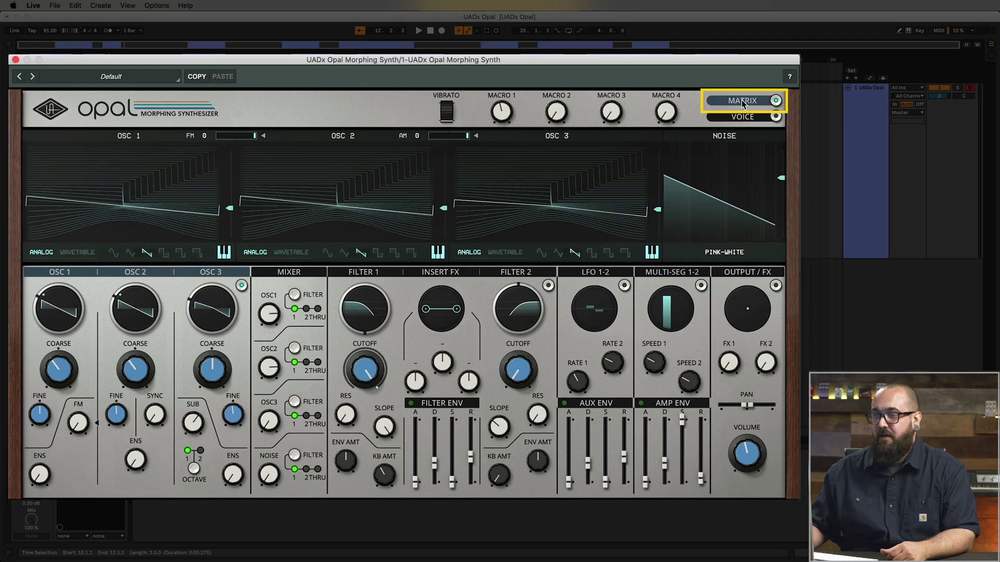
Return to the modulation matrix and add a third slot with LFO1 as its source and an amount of 53
left_click(743, 101)
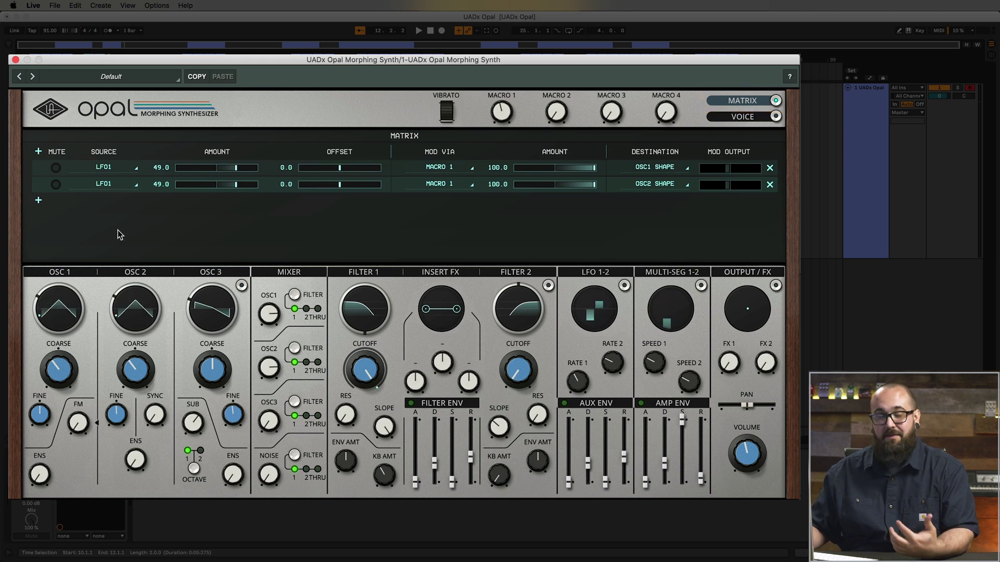
left_click(38, 202)
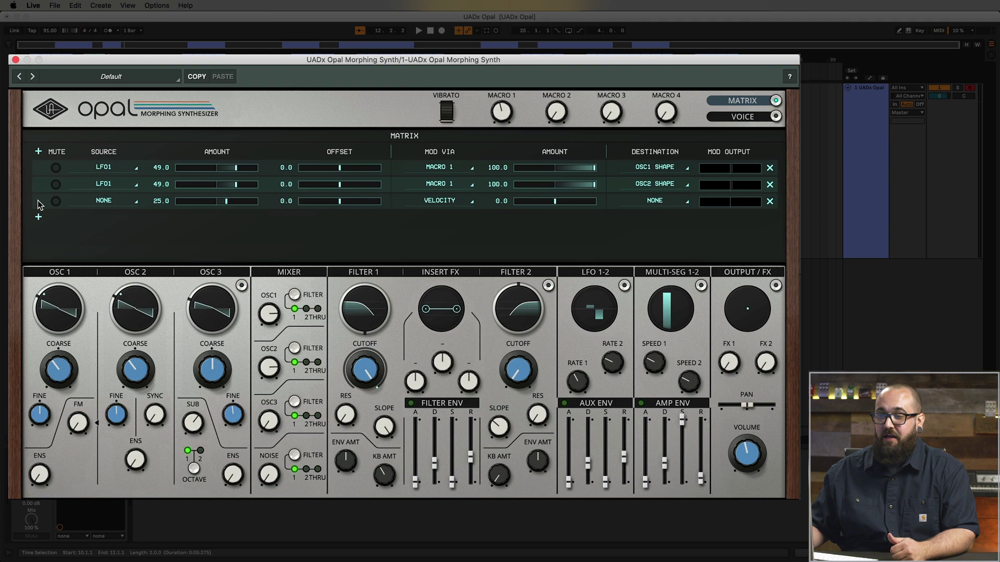
left_click(103, 201)
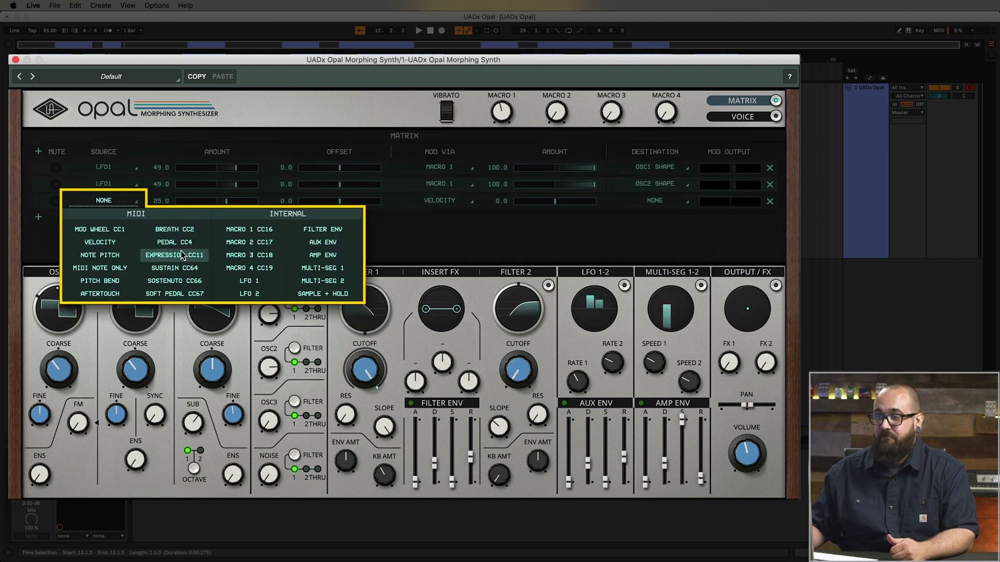
left_click(240, 280)
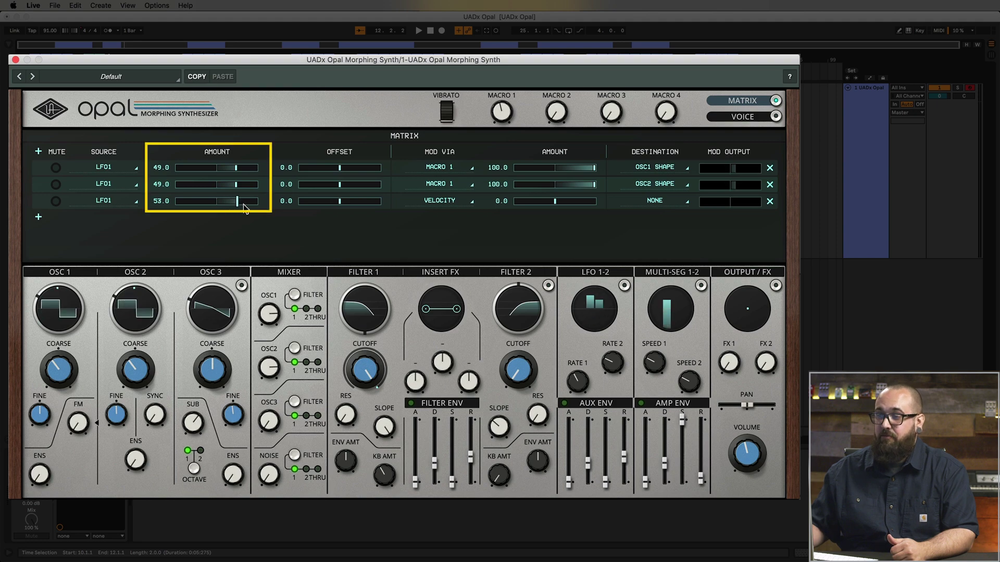
Modulate the third slot via MACRO 1 with a via amount of 100 and route it to FILTER 1 MODE
left_click(446, 202)
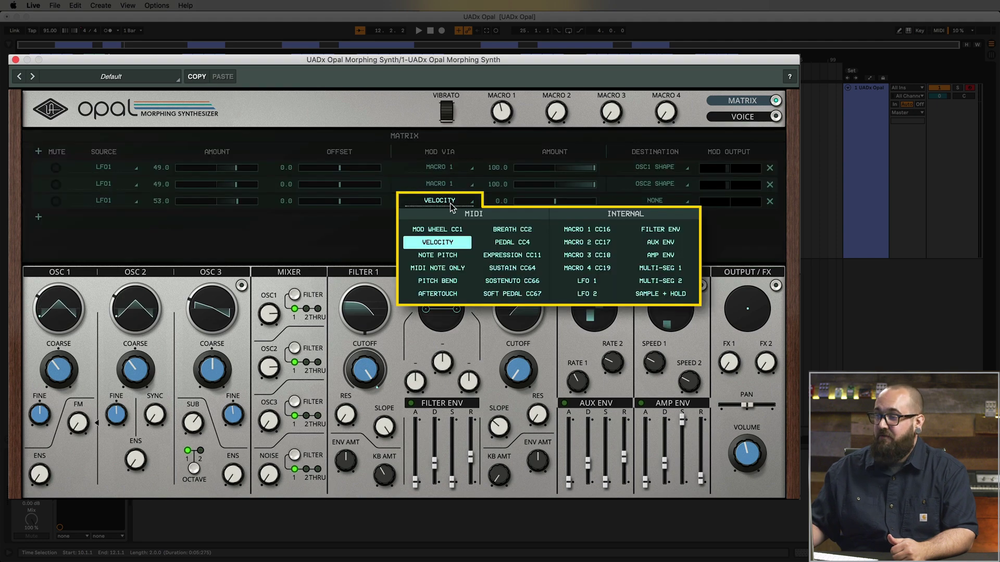
left_click(597, 232)
left_click_drag(556, 207, 641, 204)
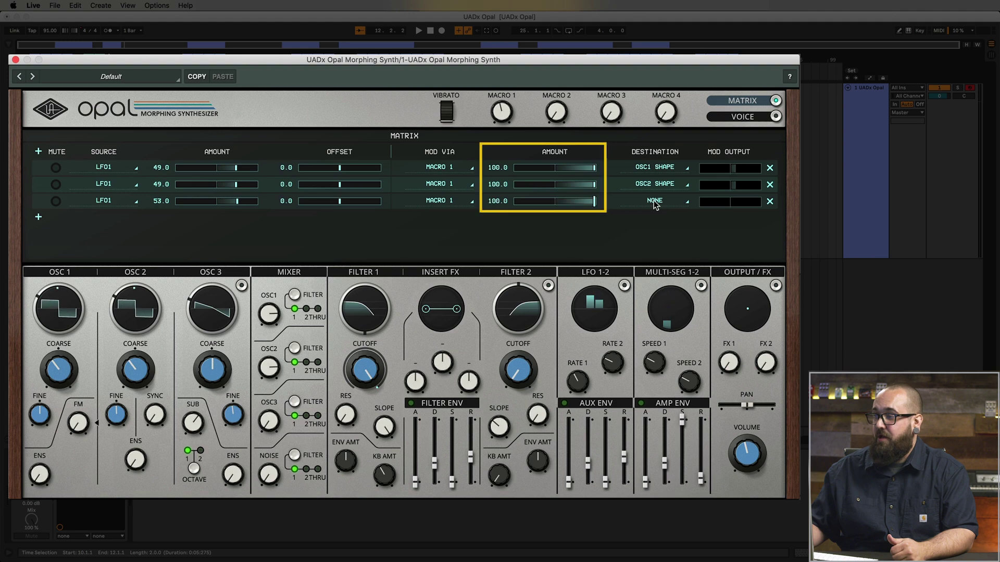
left_click(657, 202)
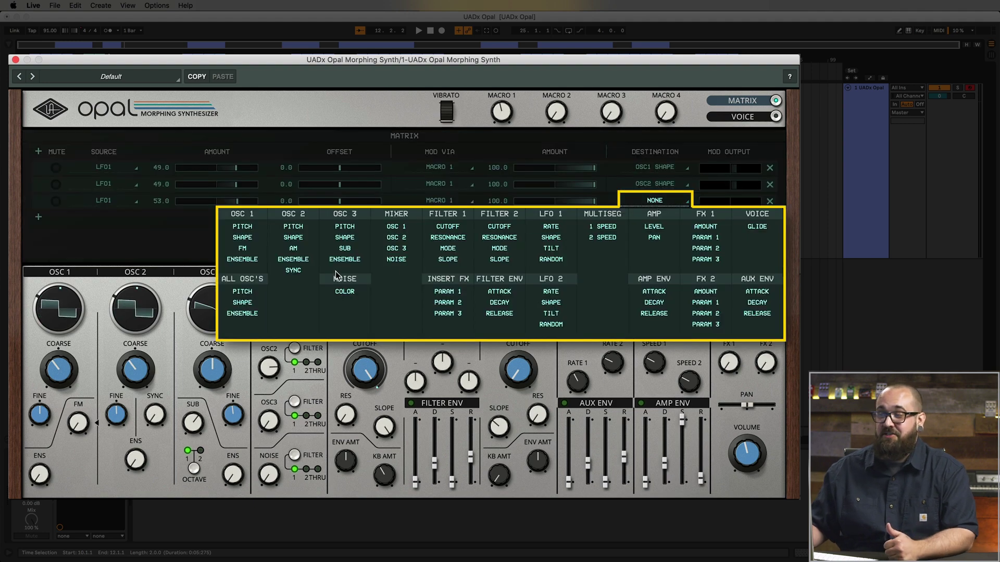
left_click(446, 250)
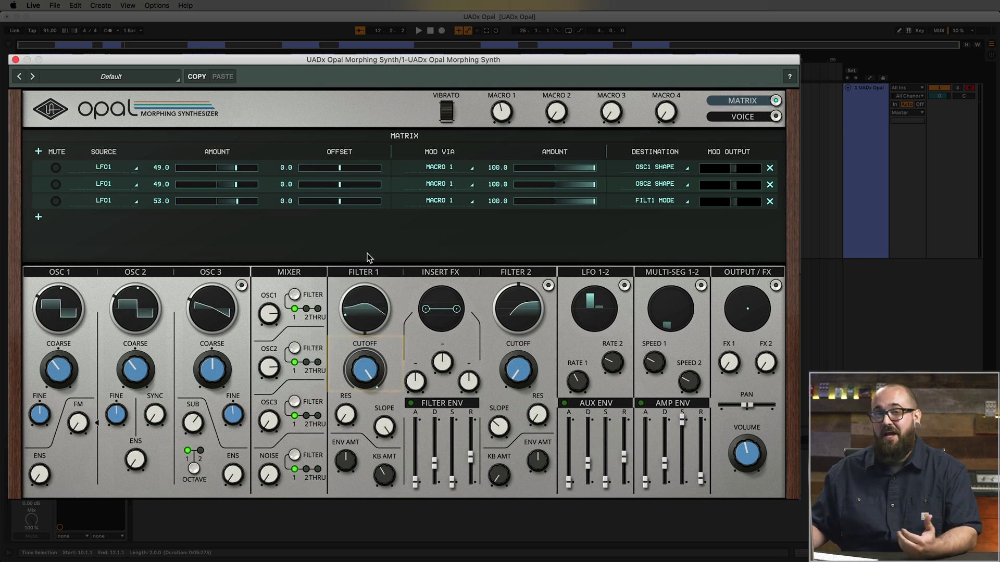
mouse_move(367, 367)
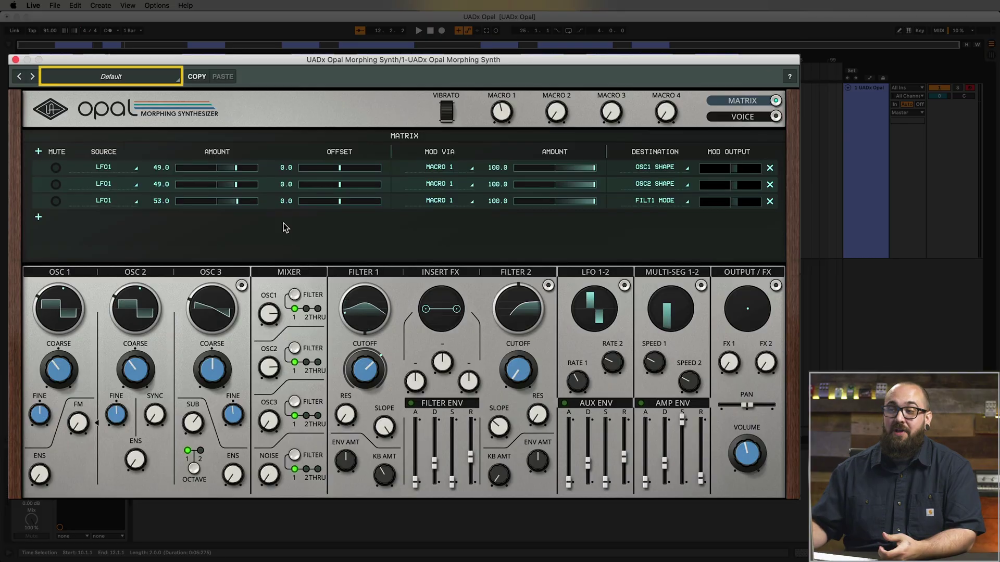
Save the current patch as a user preset named "Morphing Bass"
left_click(114, 76)
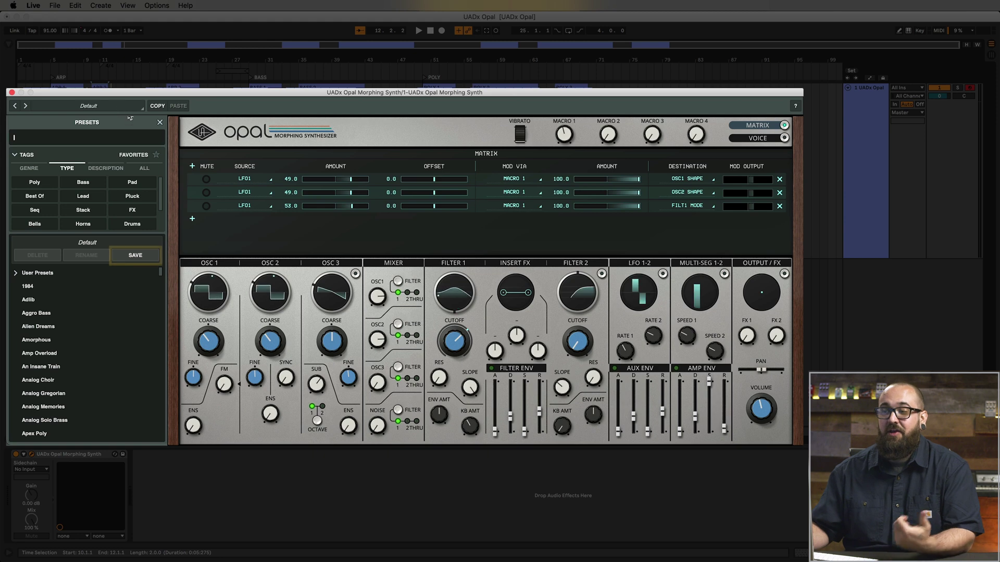
left_click(135, 255)
type("Morphing Bass")
left_click(132, 258)
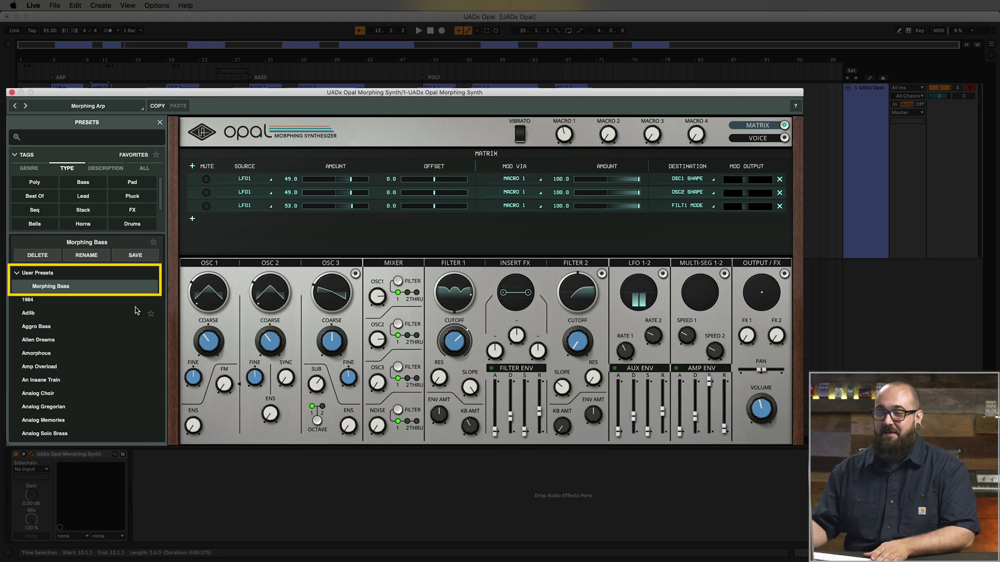